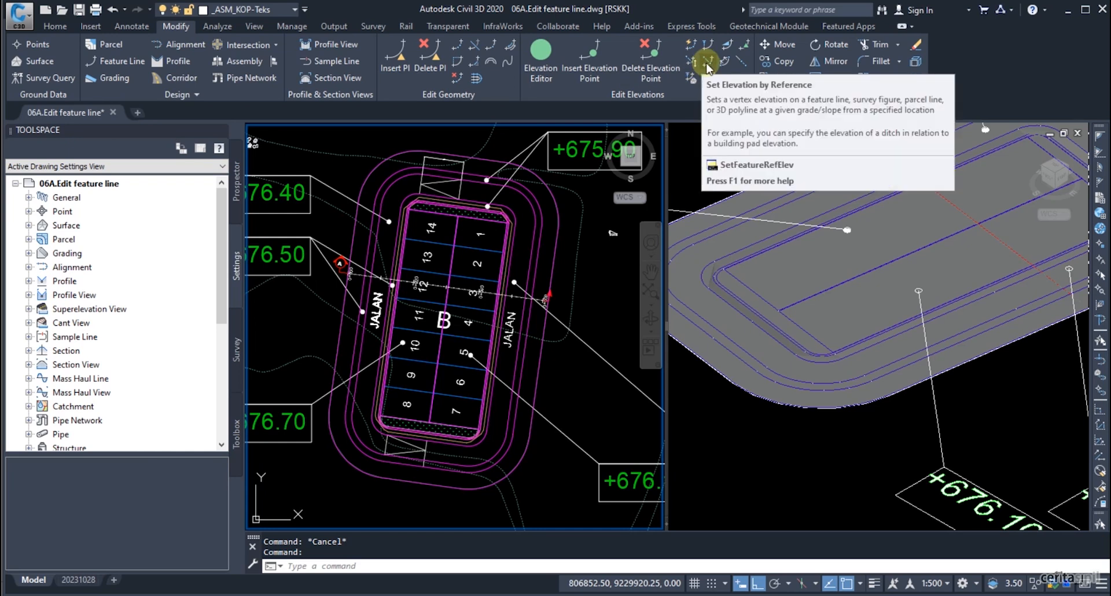
Use Set Elevation by Reference from the outer feature line to assign a 5% grade to the adjacent inner line's vertex beside lot 7
click(707, 64)
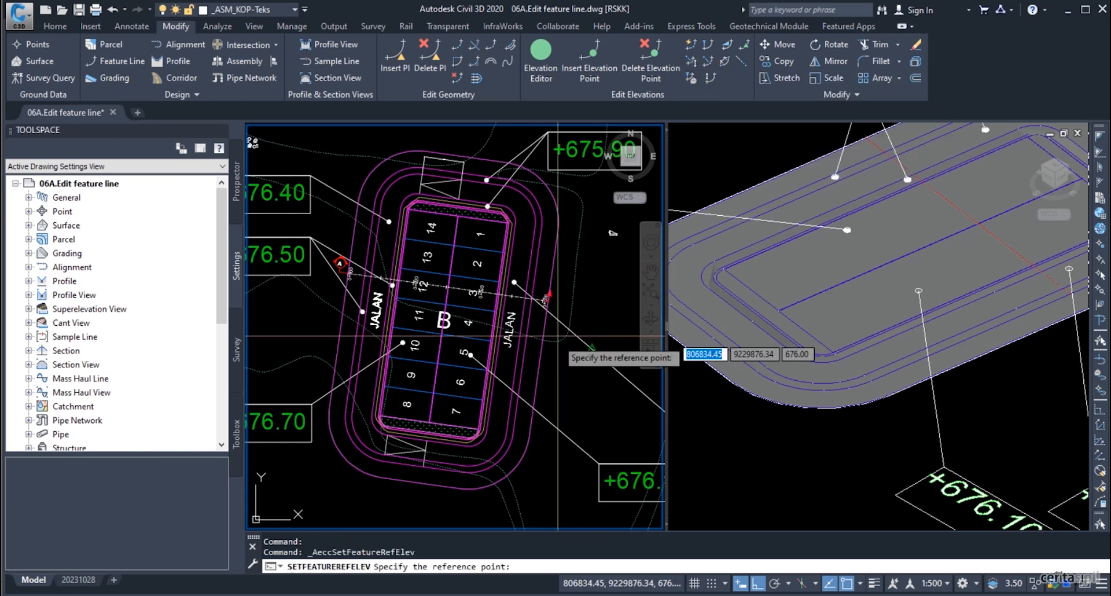
scroll(550, 444, up, 2)
scroll(550, 445, up, 2)
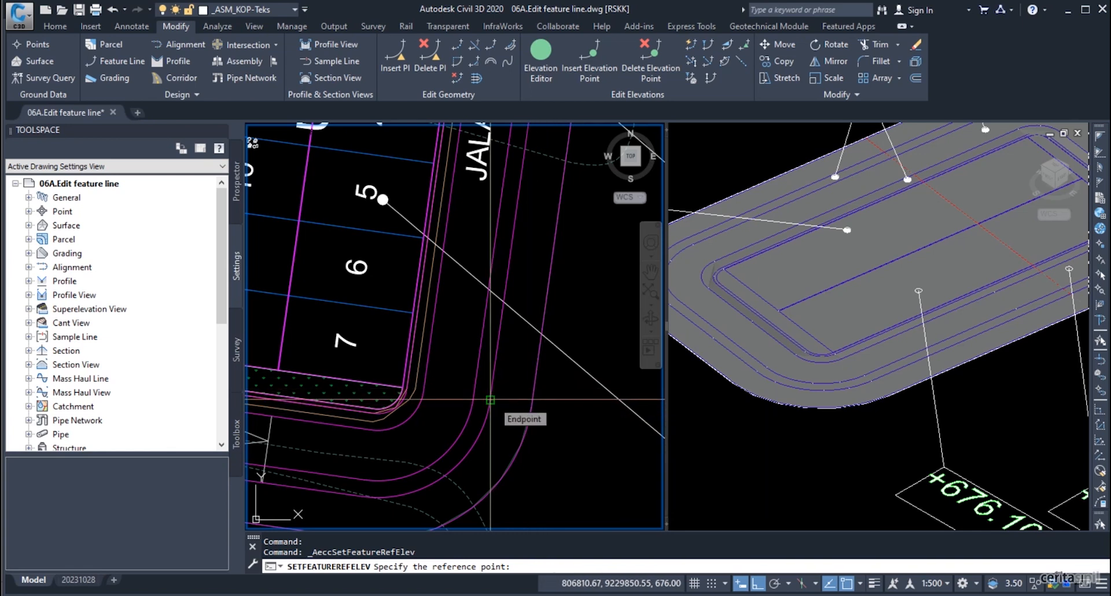
click(532, 406)
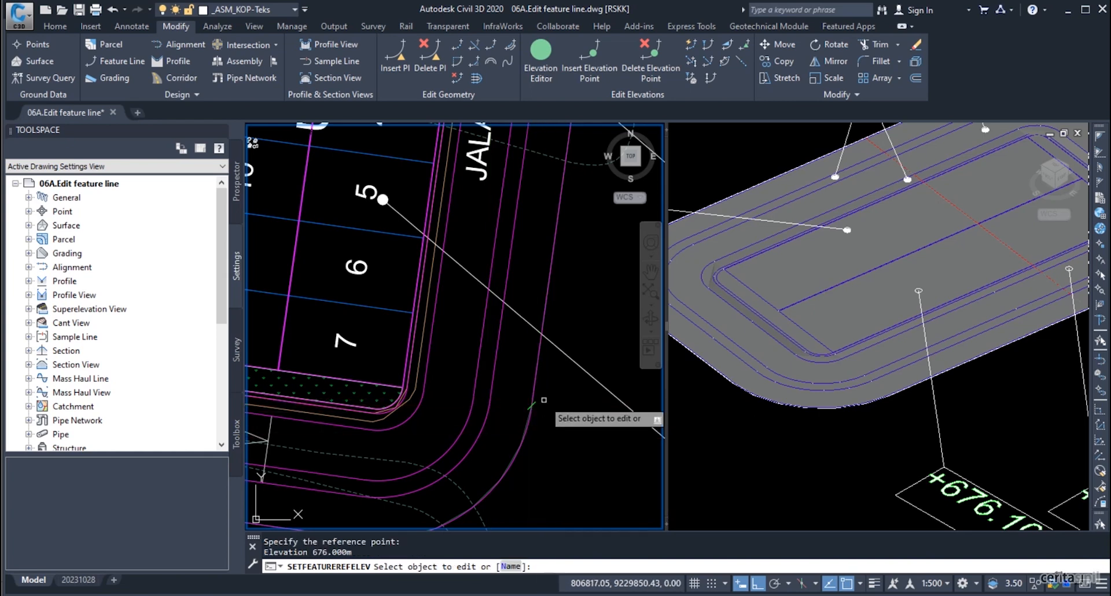
click(497, 377)
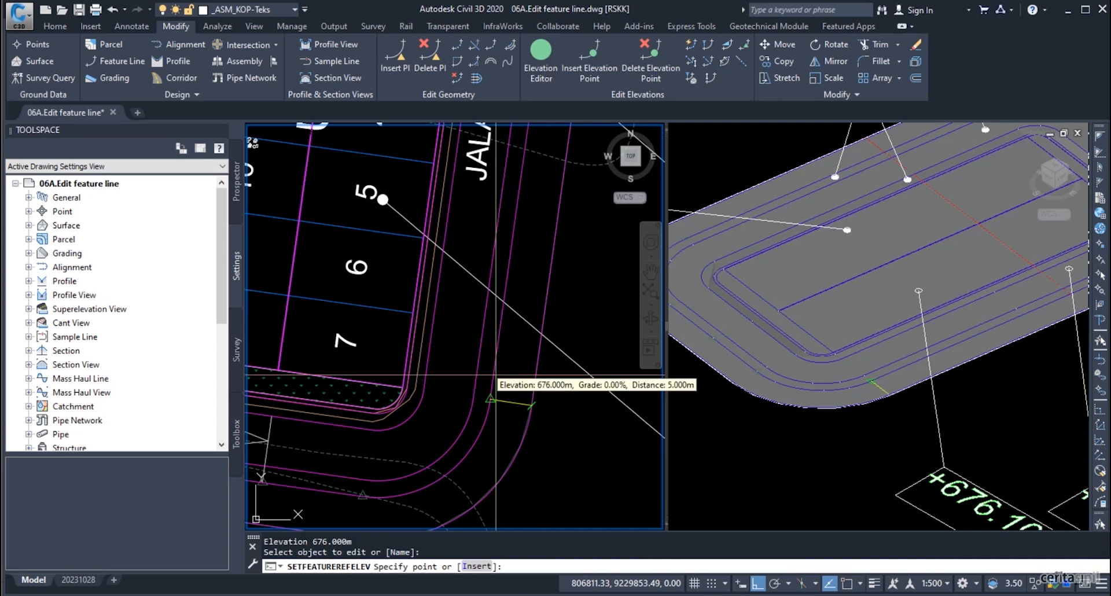
click(495, 375)
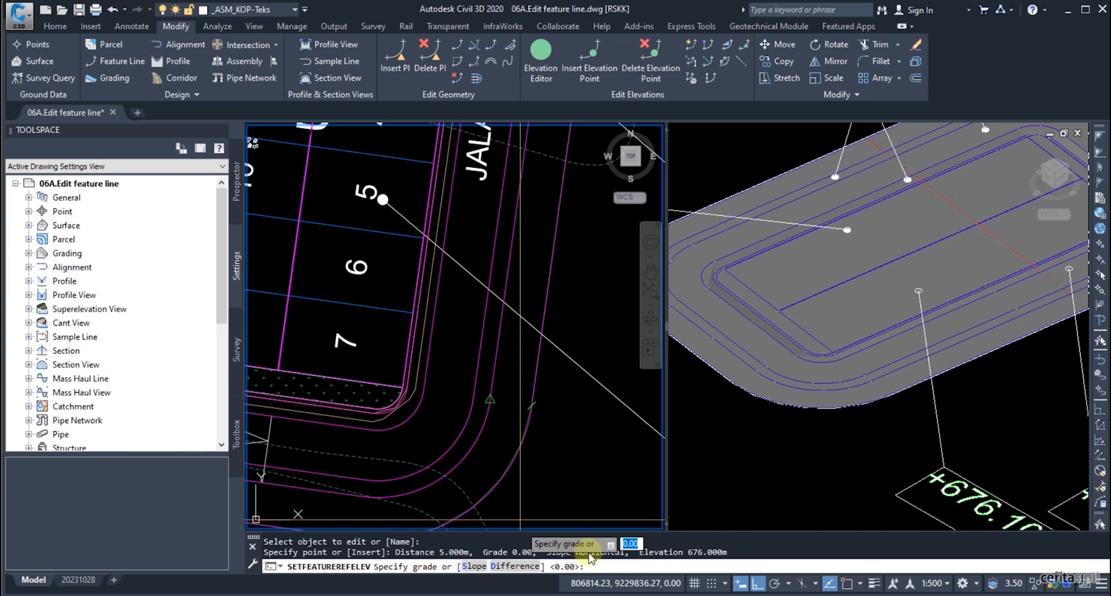
text(5)
key(Return)
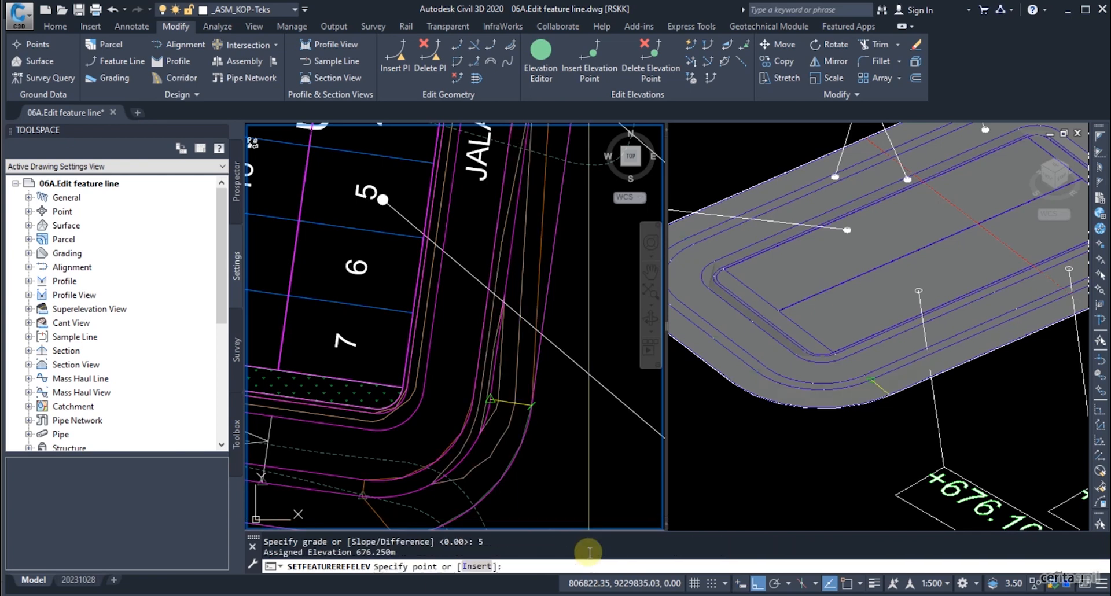
key(Escape)
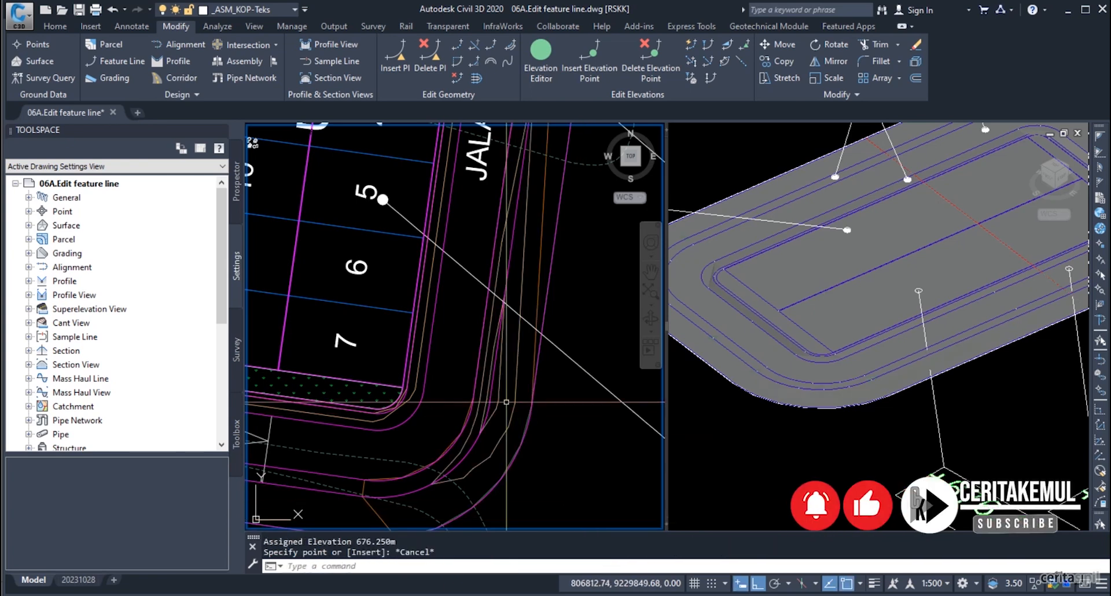
Check the elevations at the edited vertex beside lot 7 and its outer reference point with Quick Elevation Edit
click(504, 397)
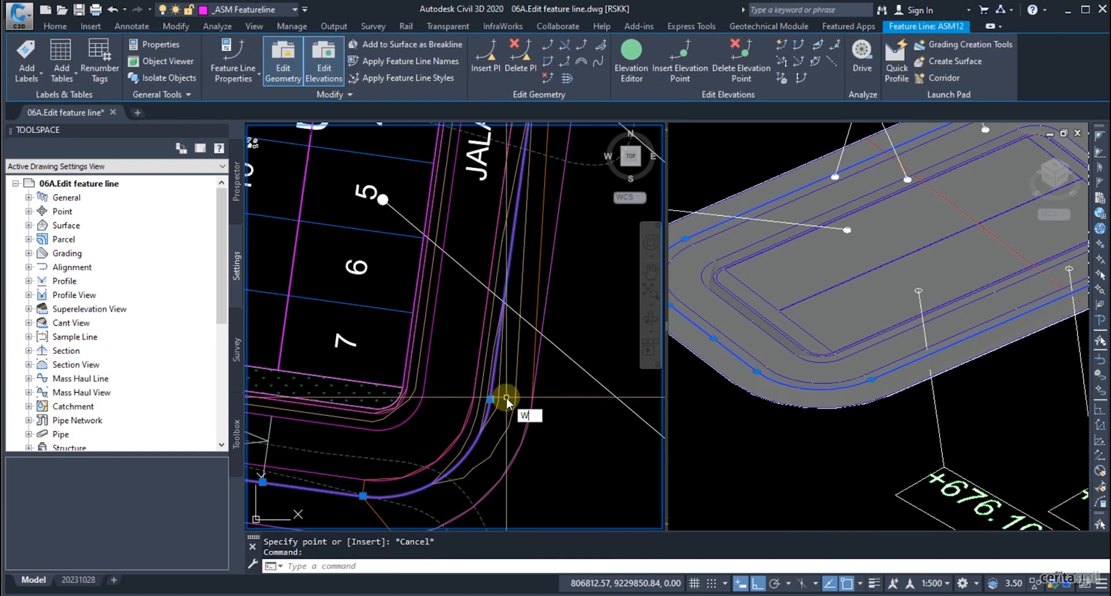
key(Escape)
key(Escape)
text(QQ)
right_click(507, 397)
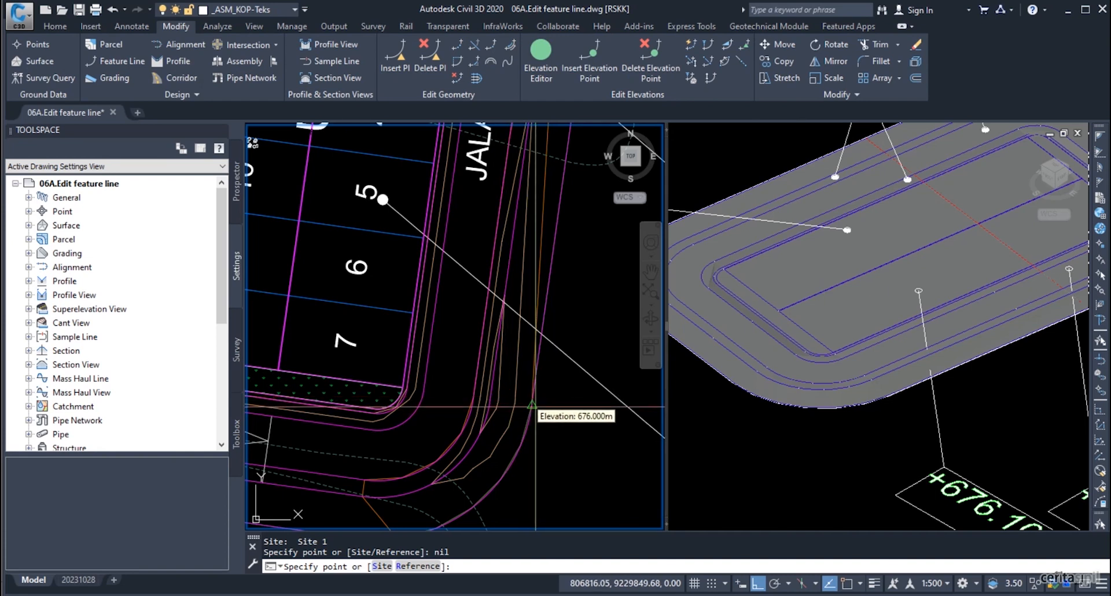
key(Escape)
Set the inner feature line's vertex at the corner curve below lot 7 by reference from the outer line, using a slope of 50
middle_drag(509, 476, 567, 384)
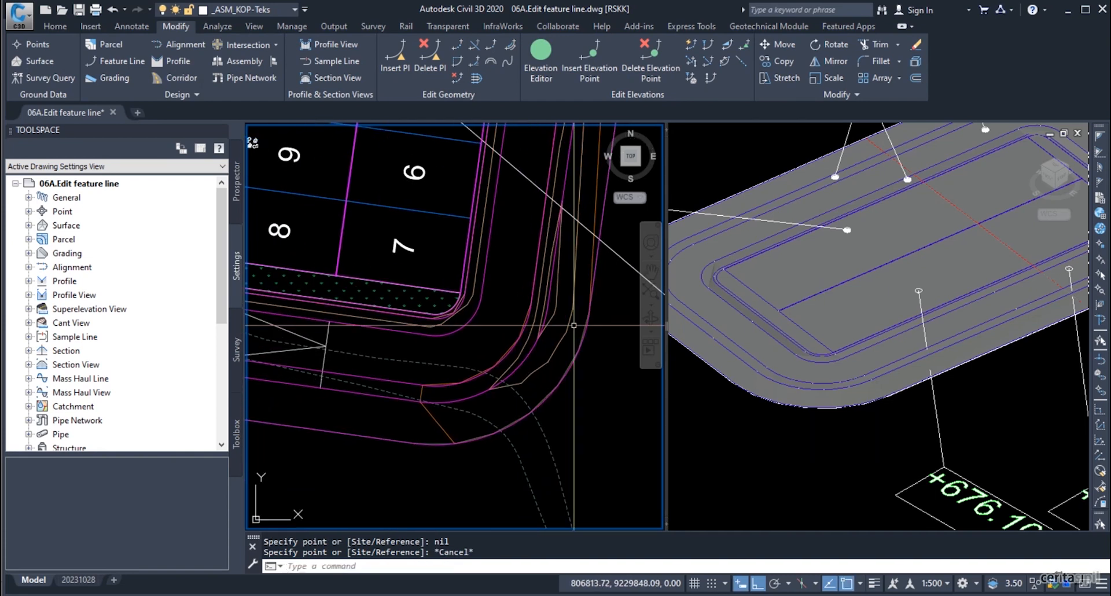
click(727, 52)
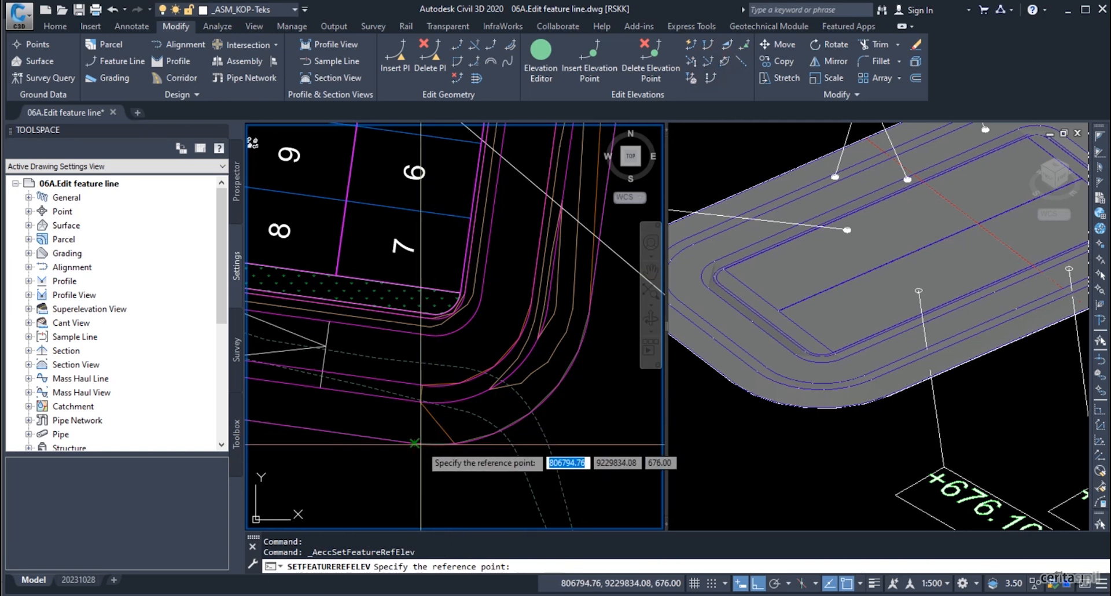
click(422, 401)
click(407, 400)
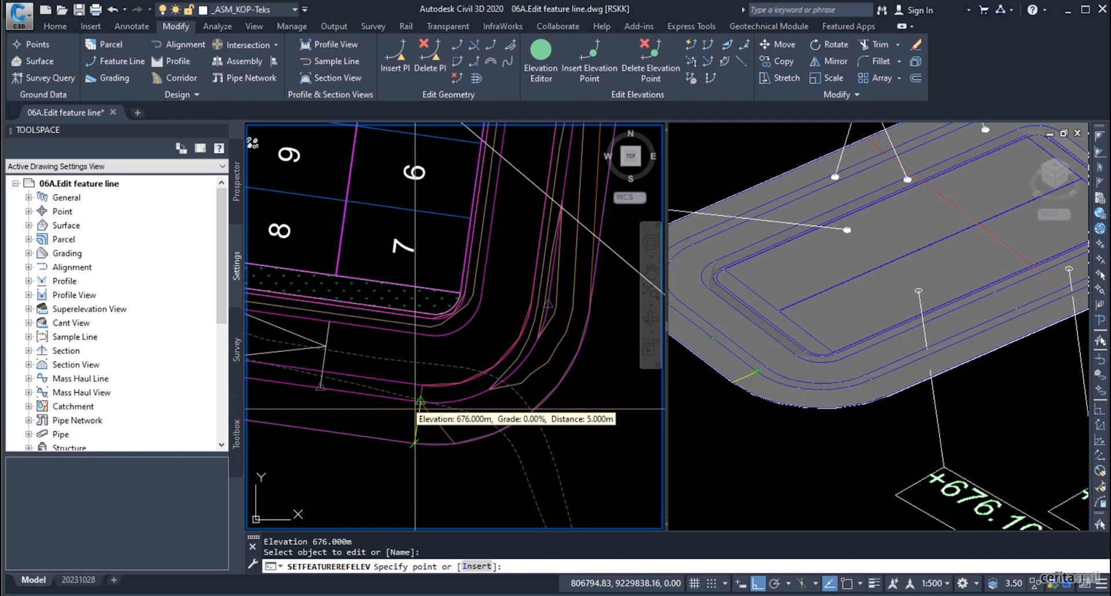
click(415, 409)
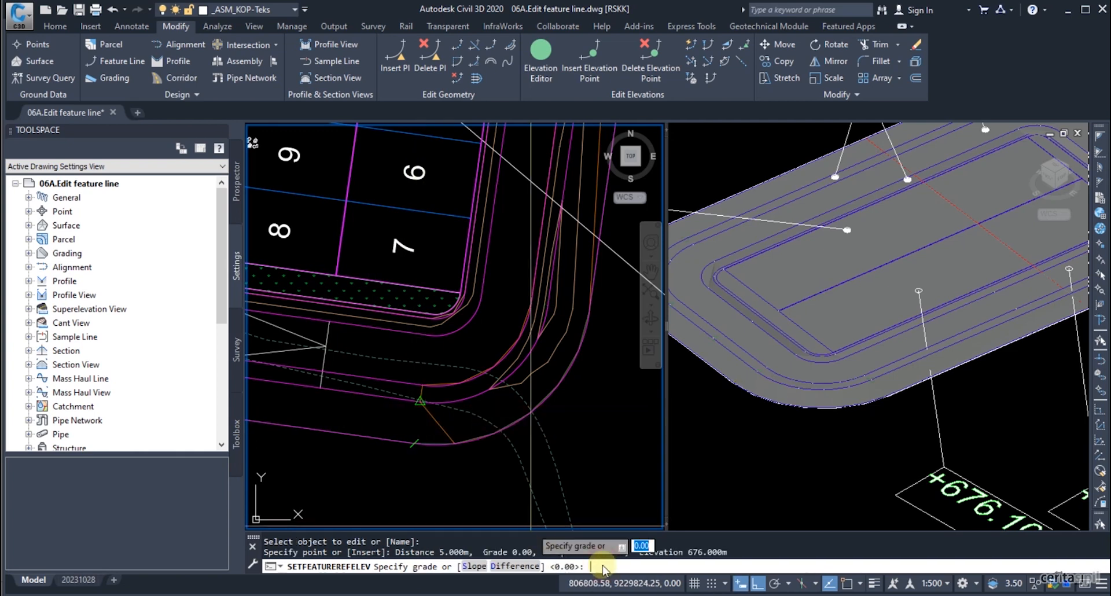
text(s)
key(Return)
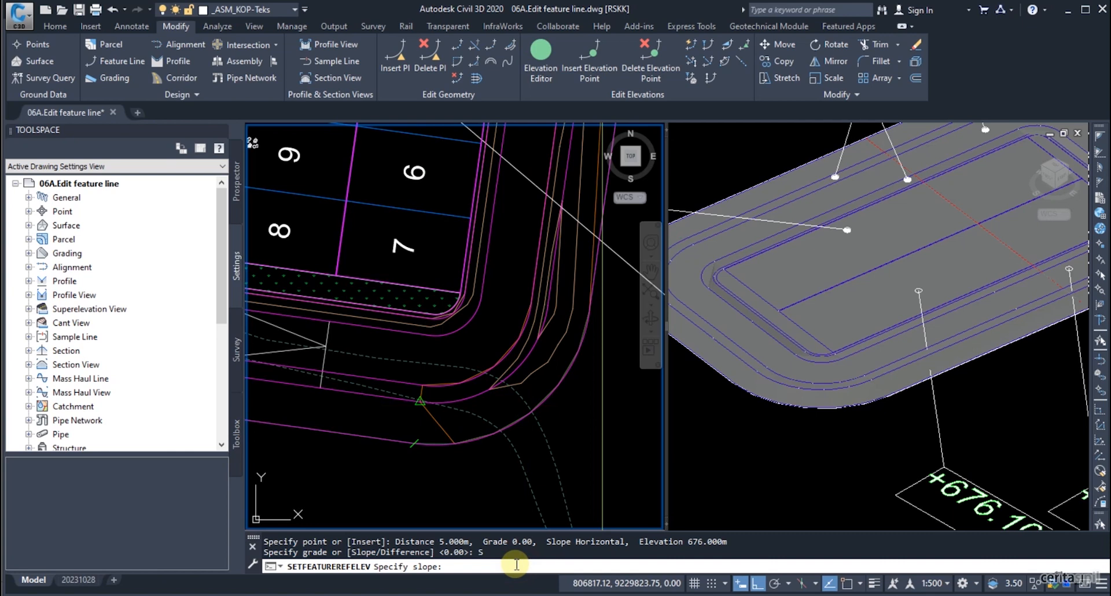
text(50)
key(Return)
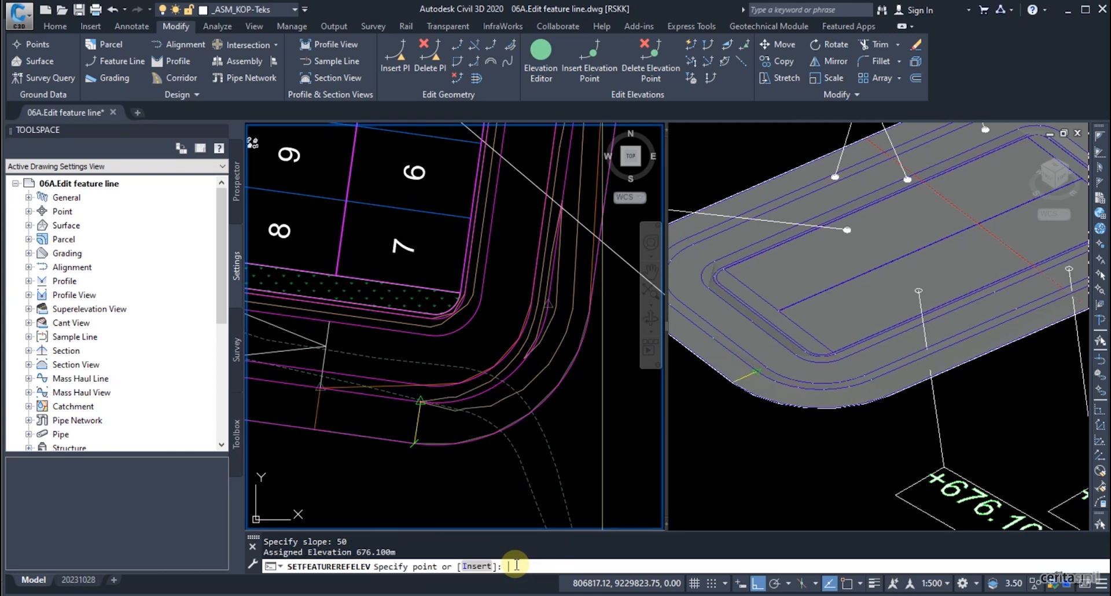
key(Escape)
Check the elevation of the vertex below lot 7 with Quick Elevation Edit
text(qe)
right_click(451, 419)
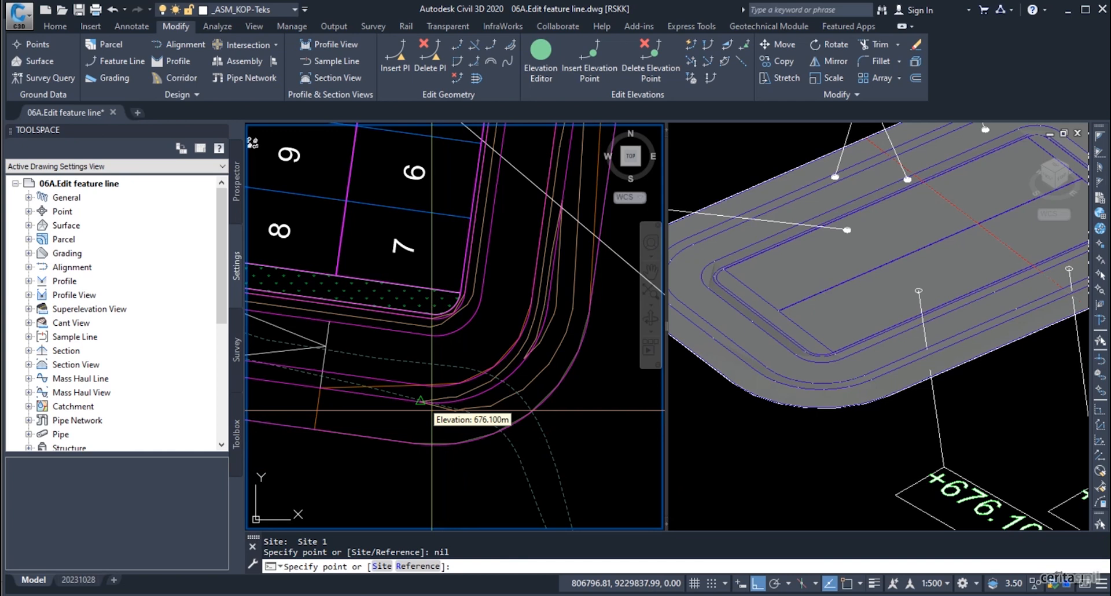
key(Escape)
Set the inner feature line's vertex below lot 8 by reference from the outer line, using an elevation difference of 5
click(707, 61)
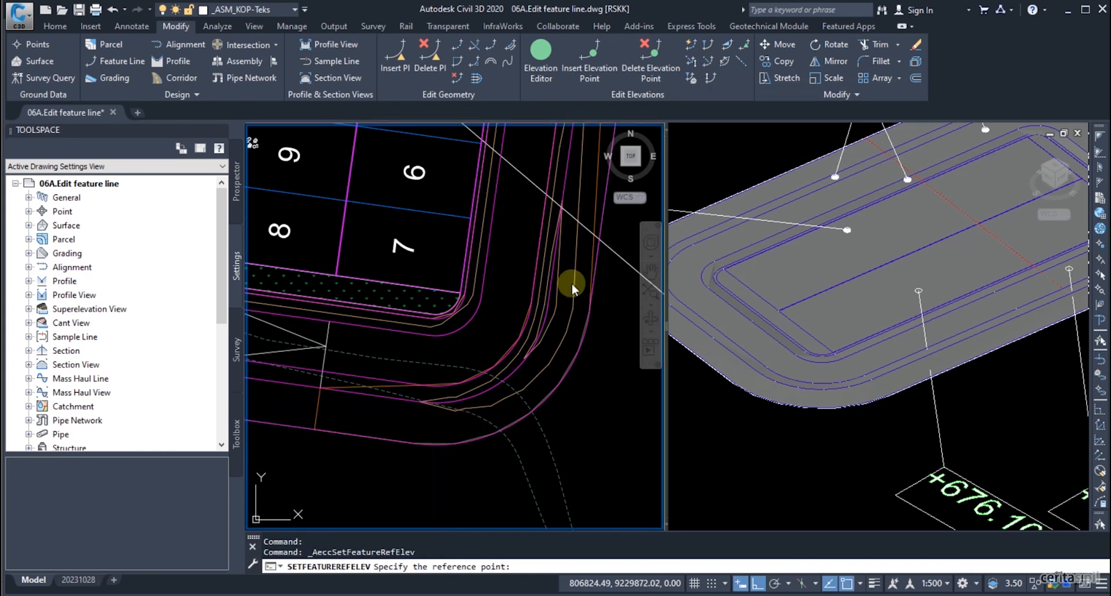
middle_drag(338, 441, 463, 450)
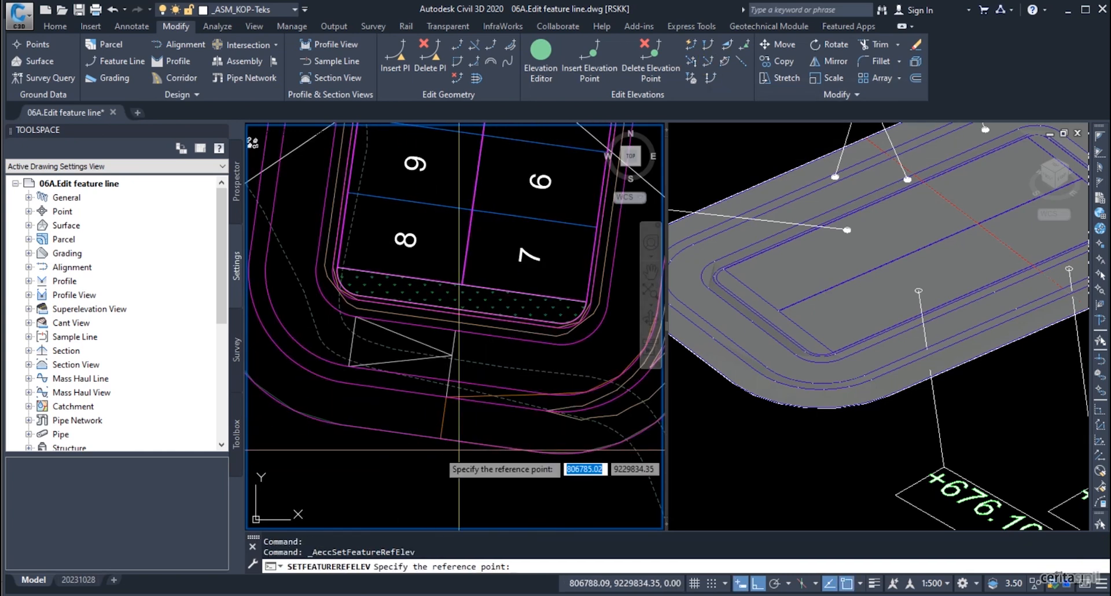
click(349, 426)
click(349, 422)
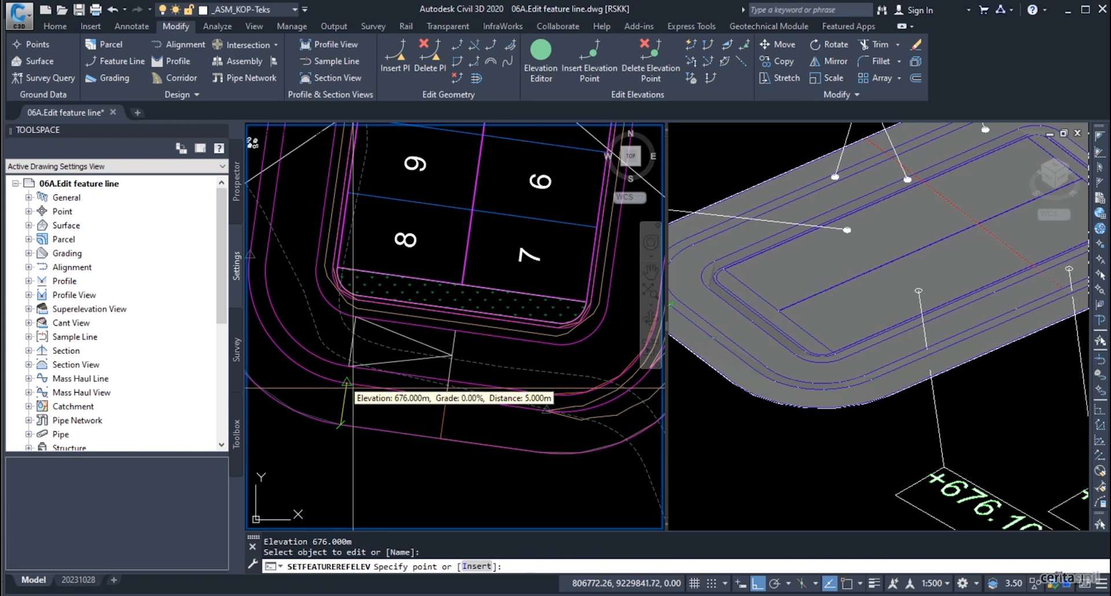
click(353, 388)
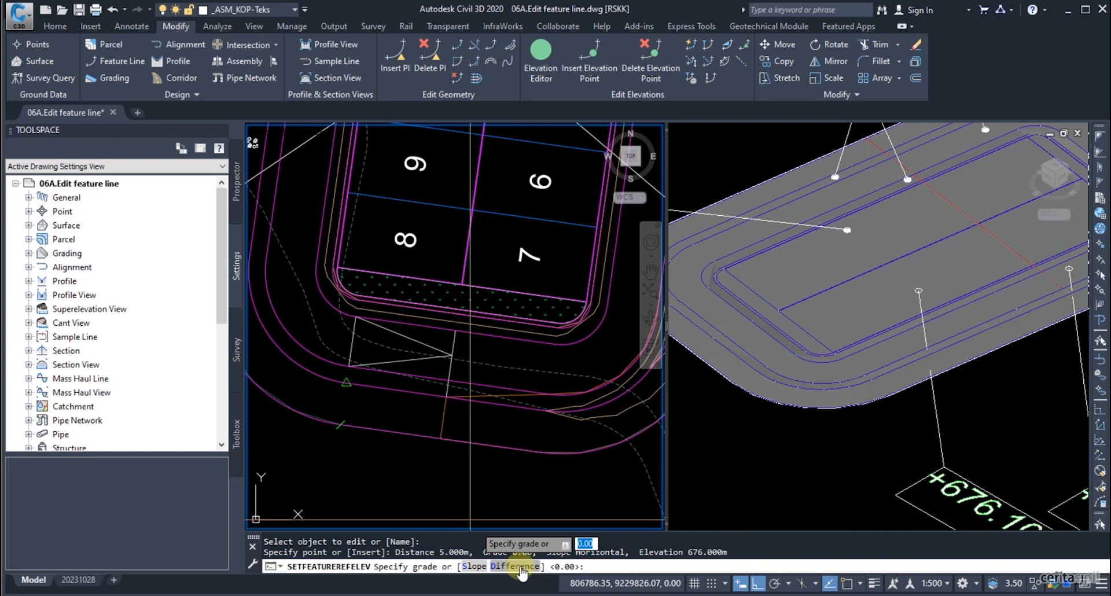
click(516, 567)
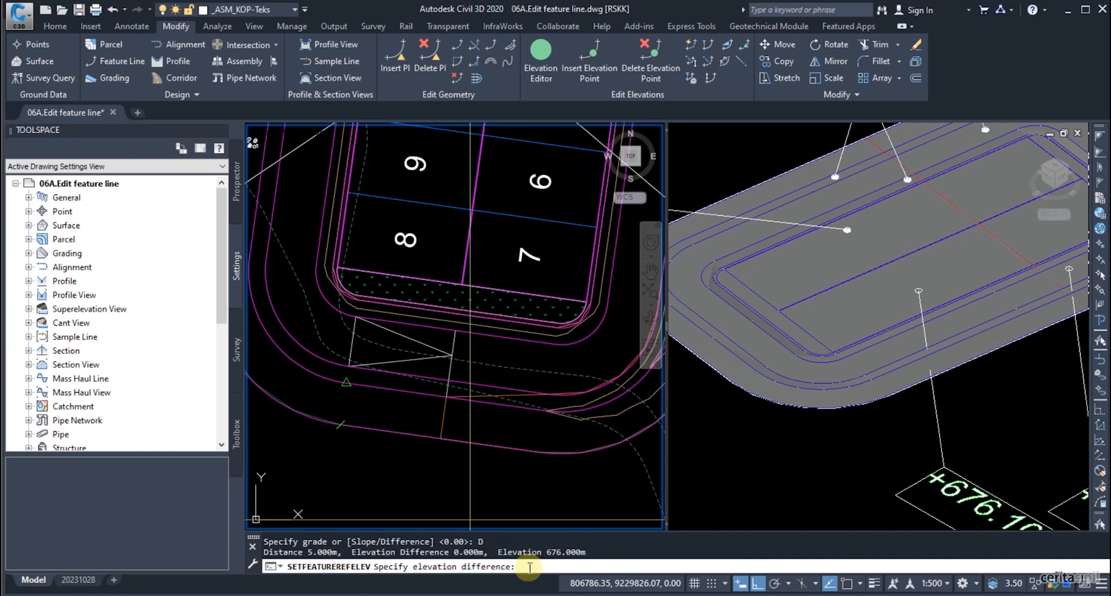
text(5)
key(Return)
key(Escape)
key(Escape)
key(Escape)
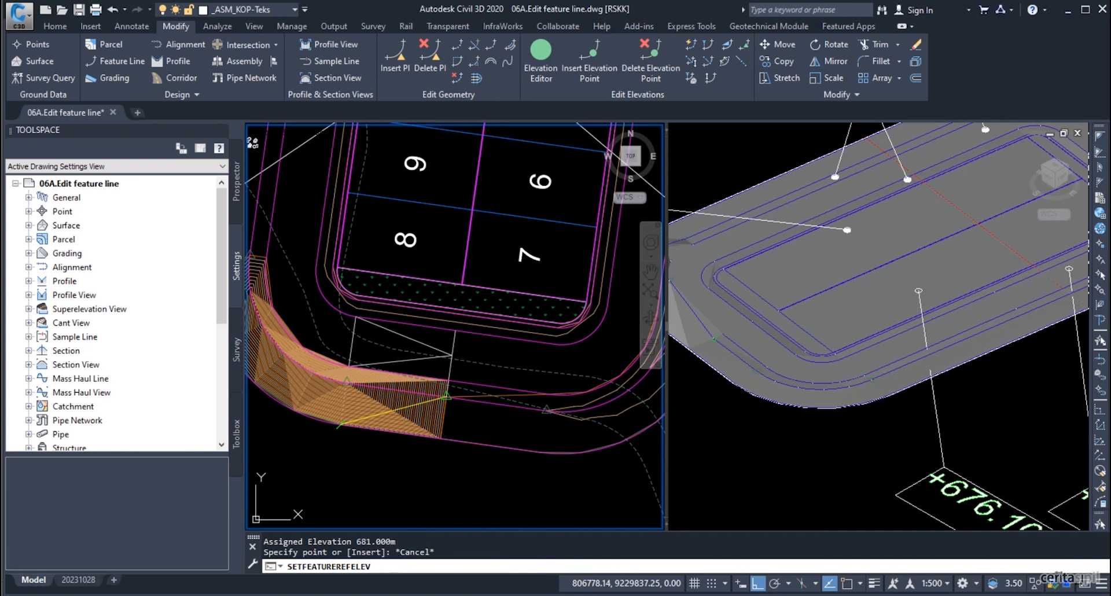
Check the elevations around the edited vertex below lot 8 with Quick Elevation Edit
text(qq)
key(Return)
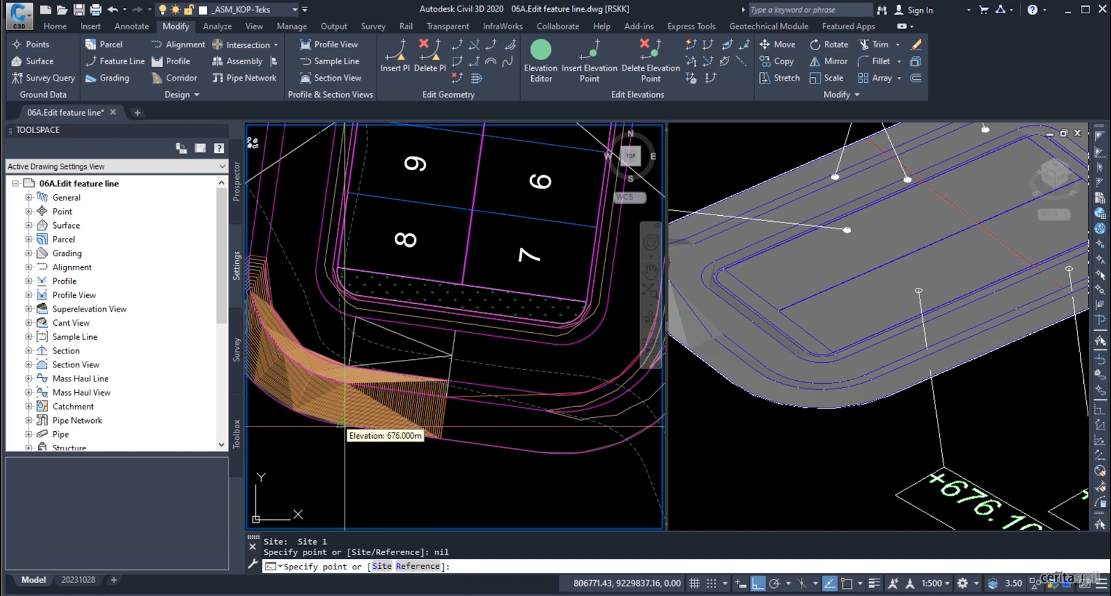
key(Escape)
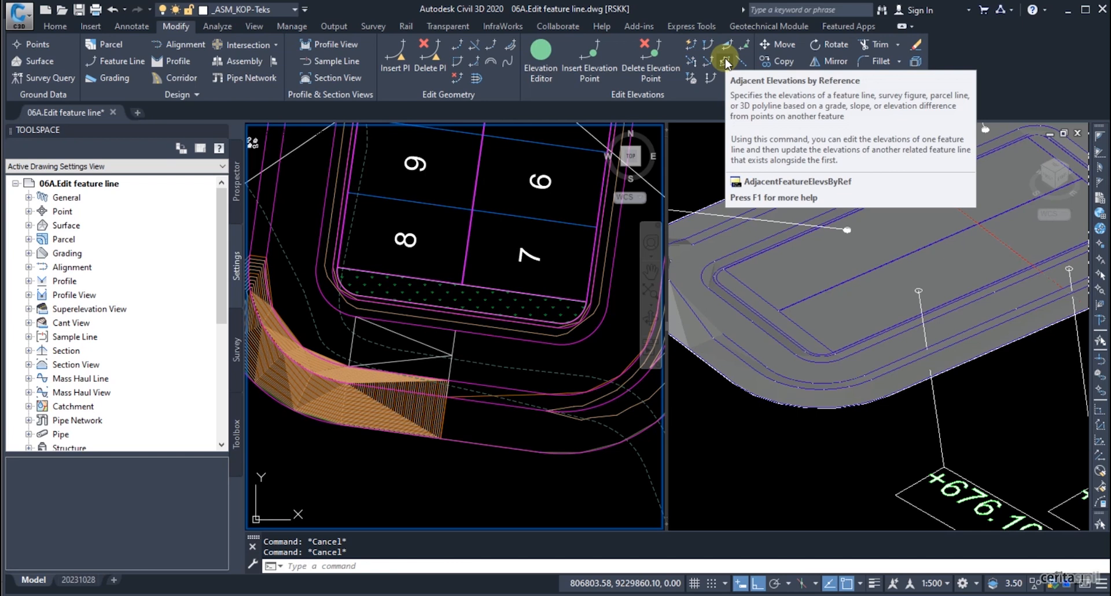
Apply Adjacent Elevations by Reference from the outer feature line to the adjacent inner line with an elevation difference of 0
click(726, 62)
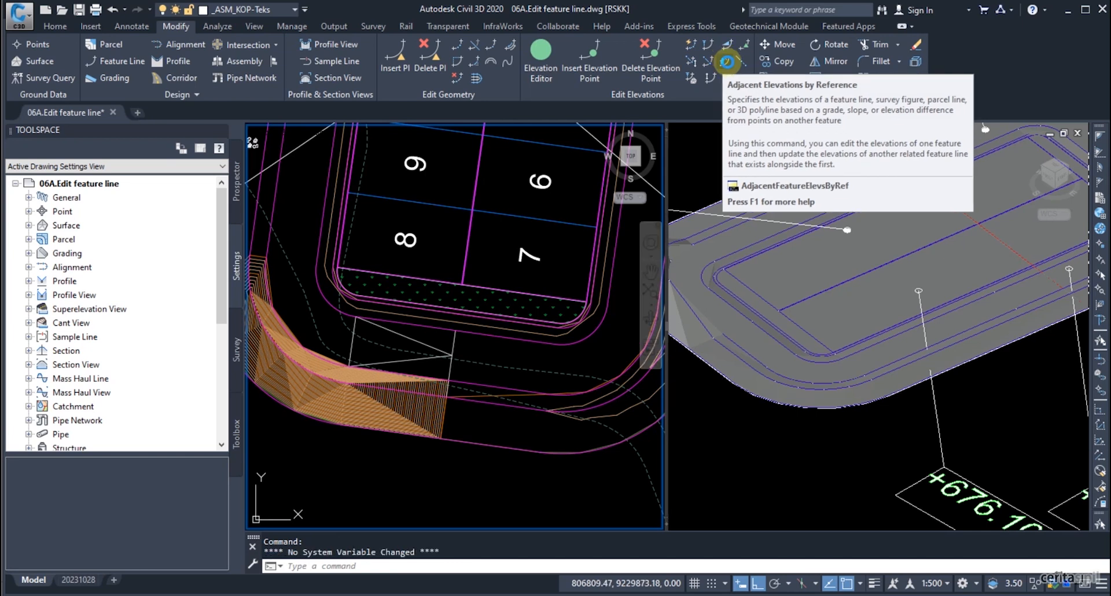
click(722, 64)
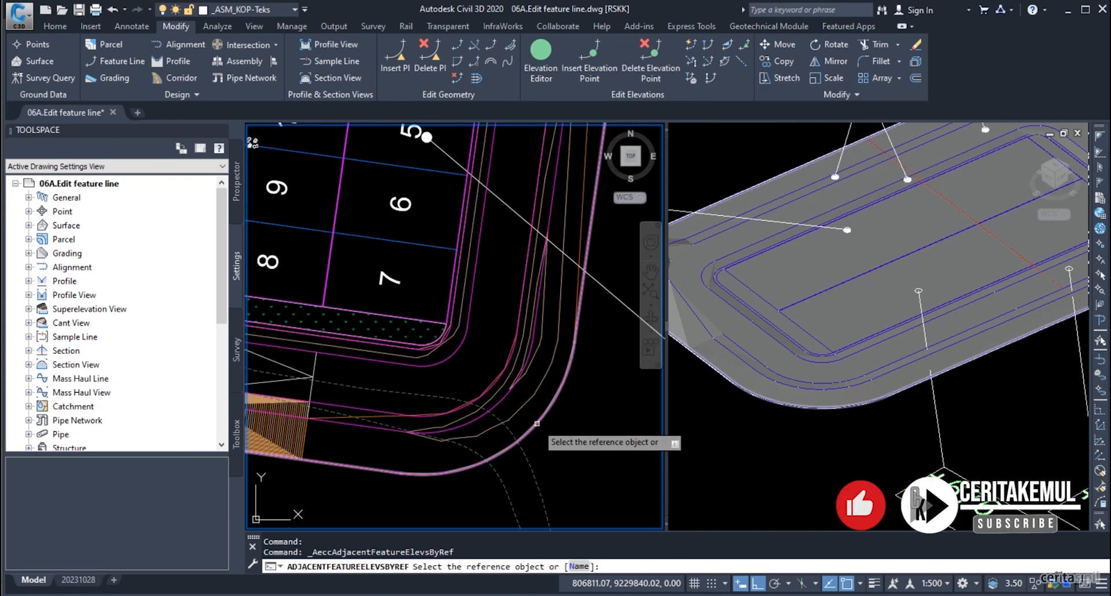
click(537, 423)
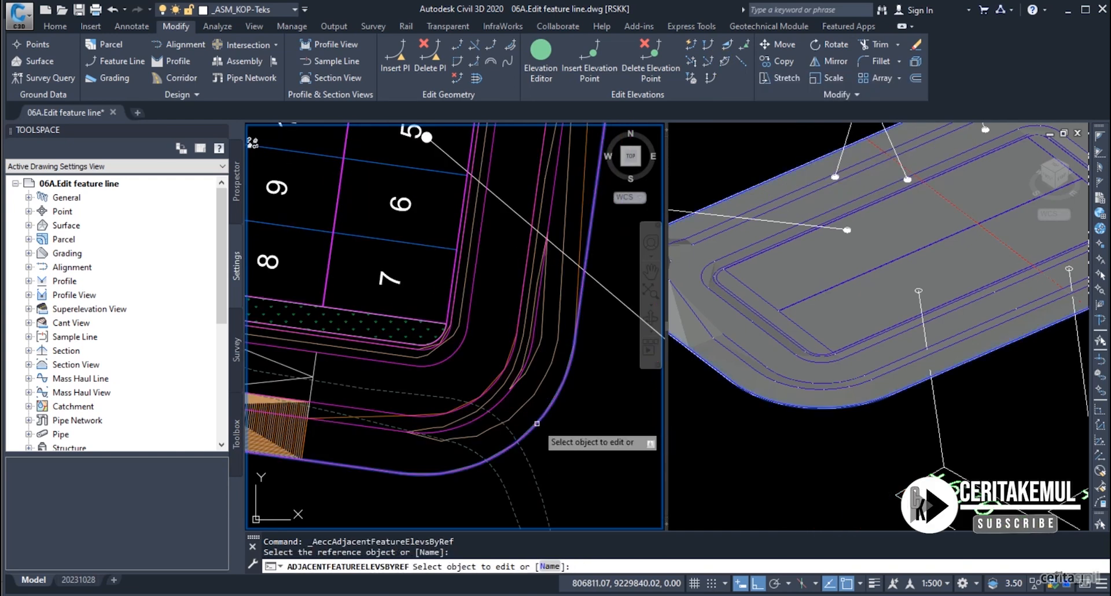
click(502, 401)
scroll(511, 440, down, 3)
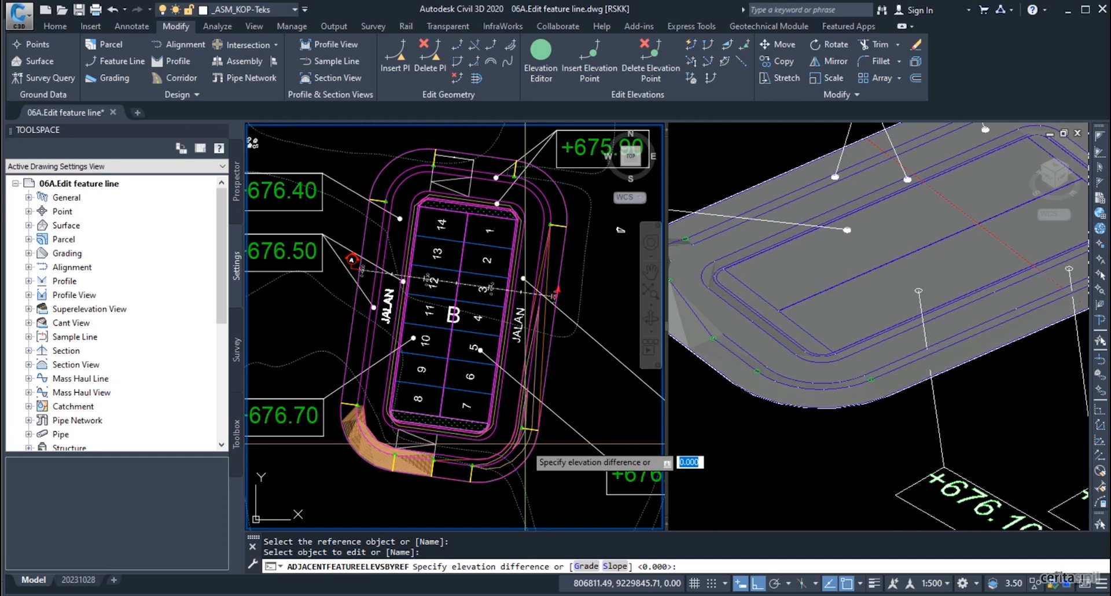
click(697, 566)
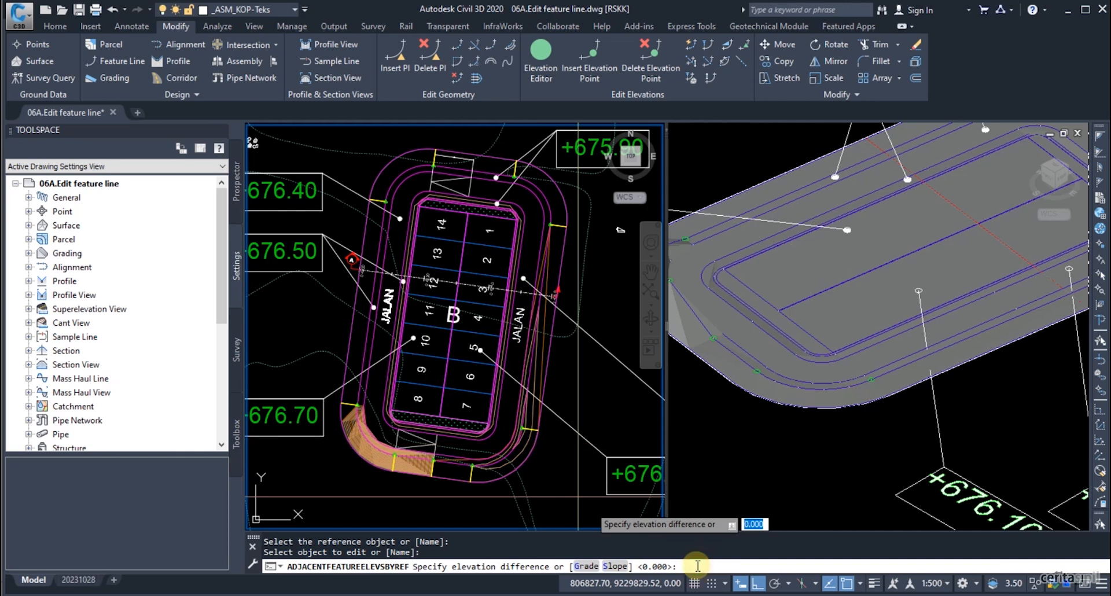
text(0)
key(Return)
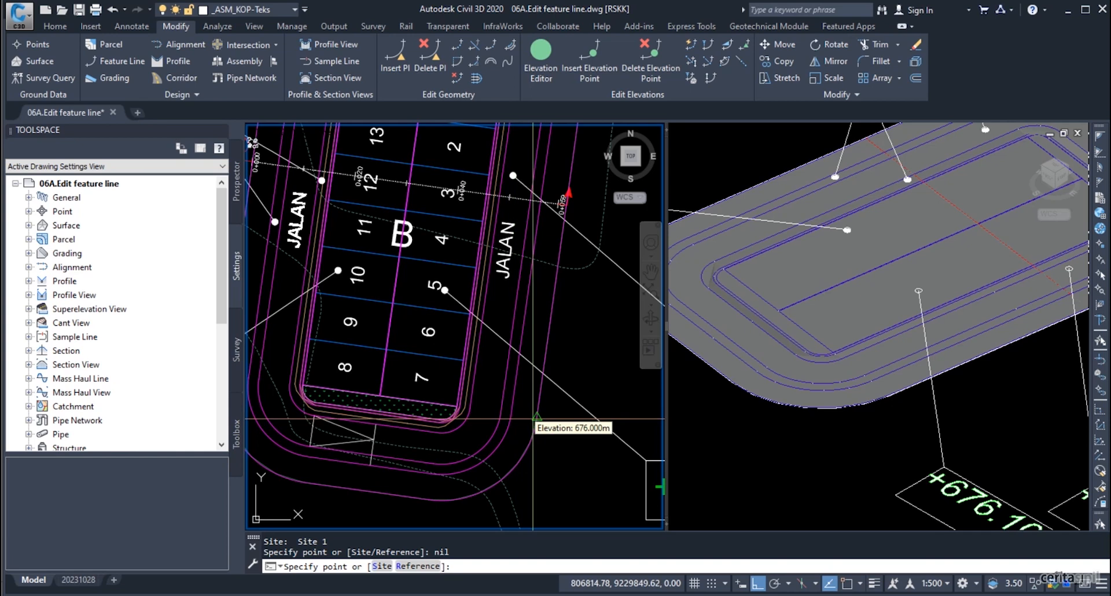
key(Escape)
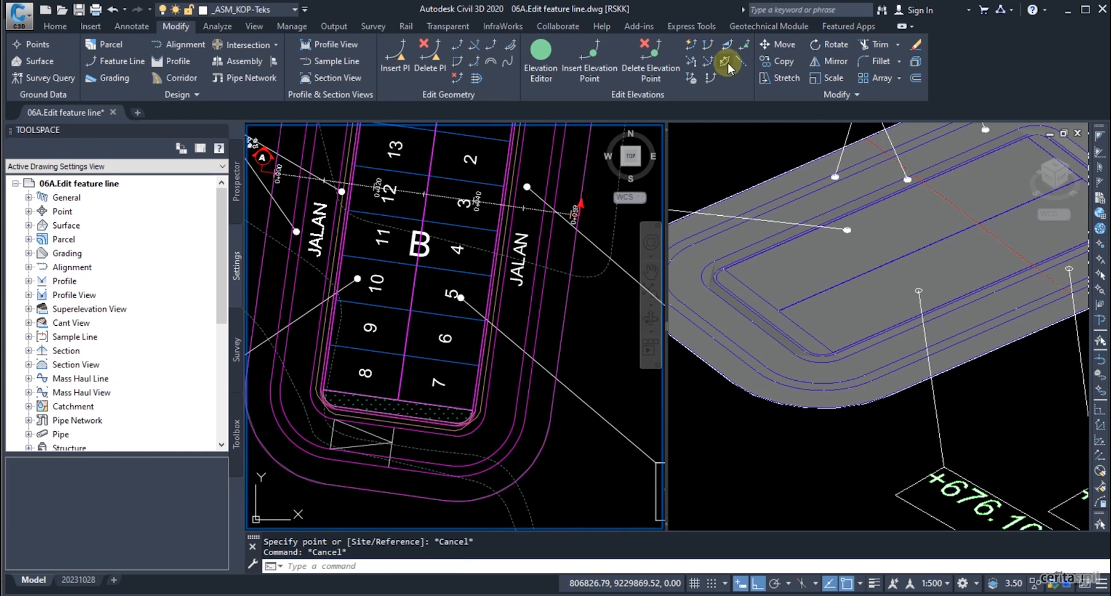
Apply Adjacent Elevations by Reference from the outer feature line to the adjacent inner line with a slope of 20, and check a vertex elevation
click(726, 61)
click(549, 431)
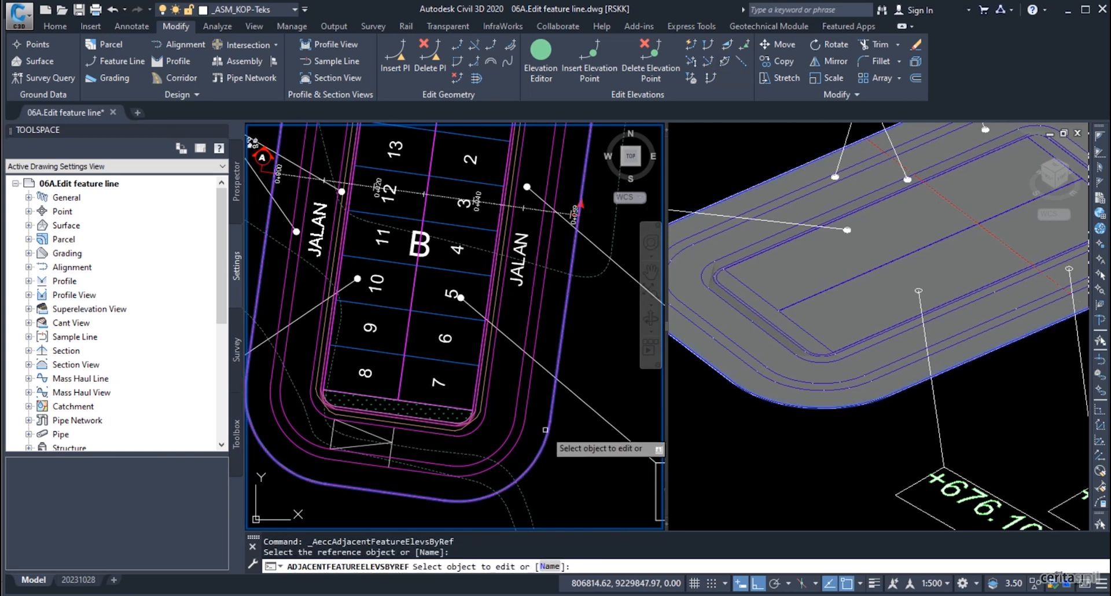
click(525, 419)
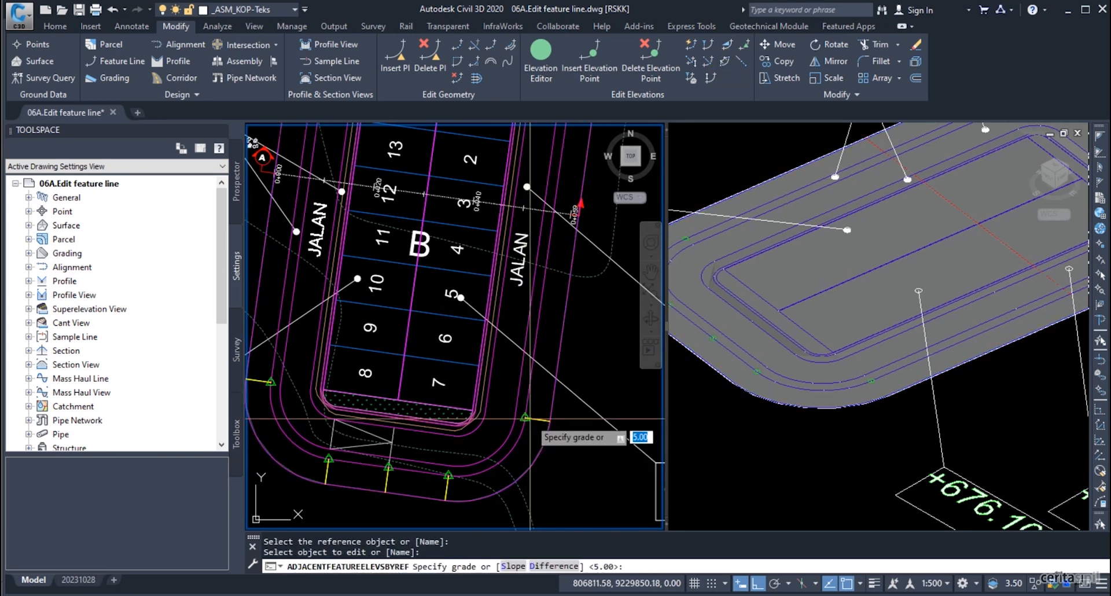
click(513, 567)
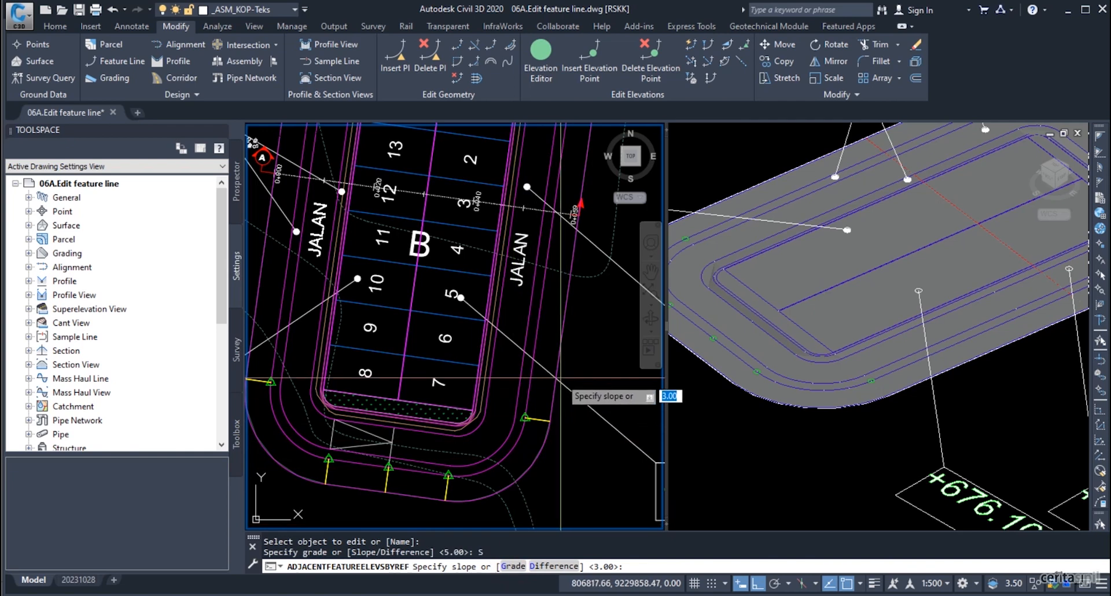
text(20)
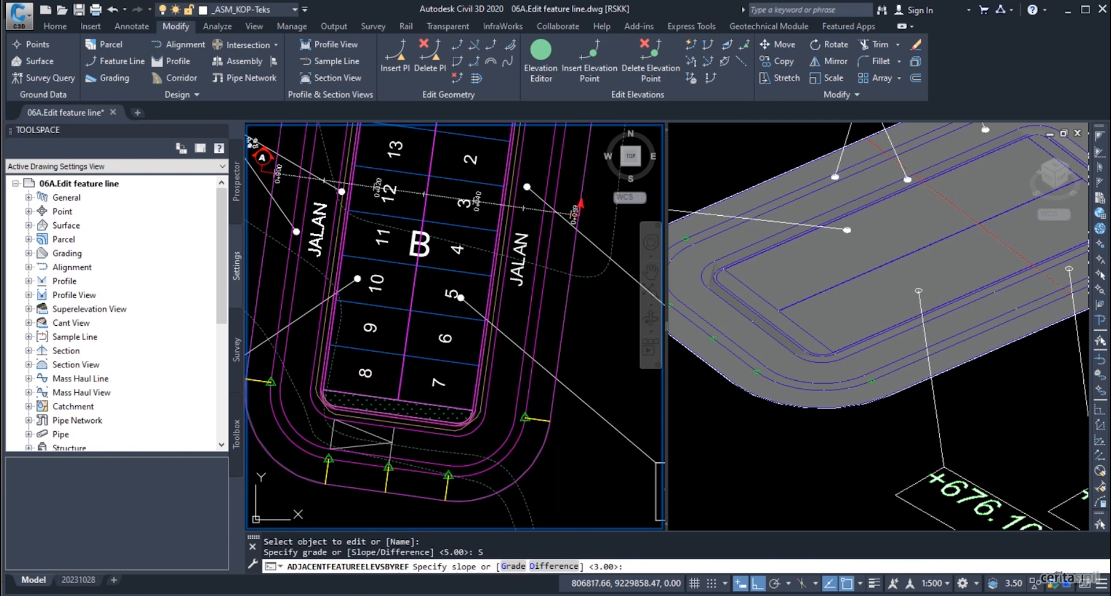
key(Return)
right_click(551, 403)
click(569, 409)
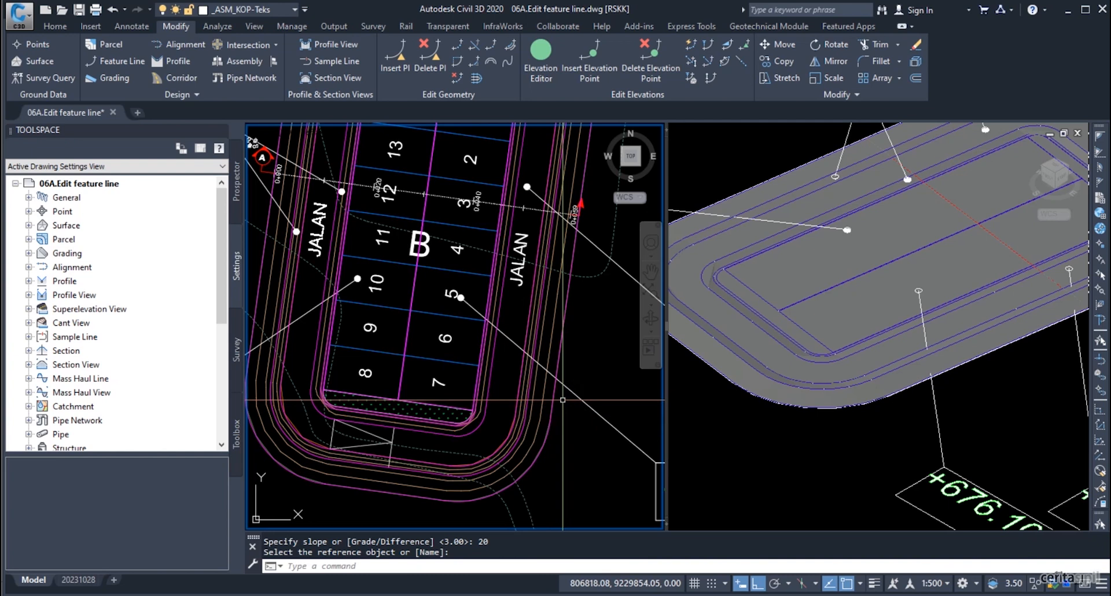
key(Return)
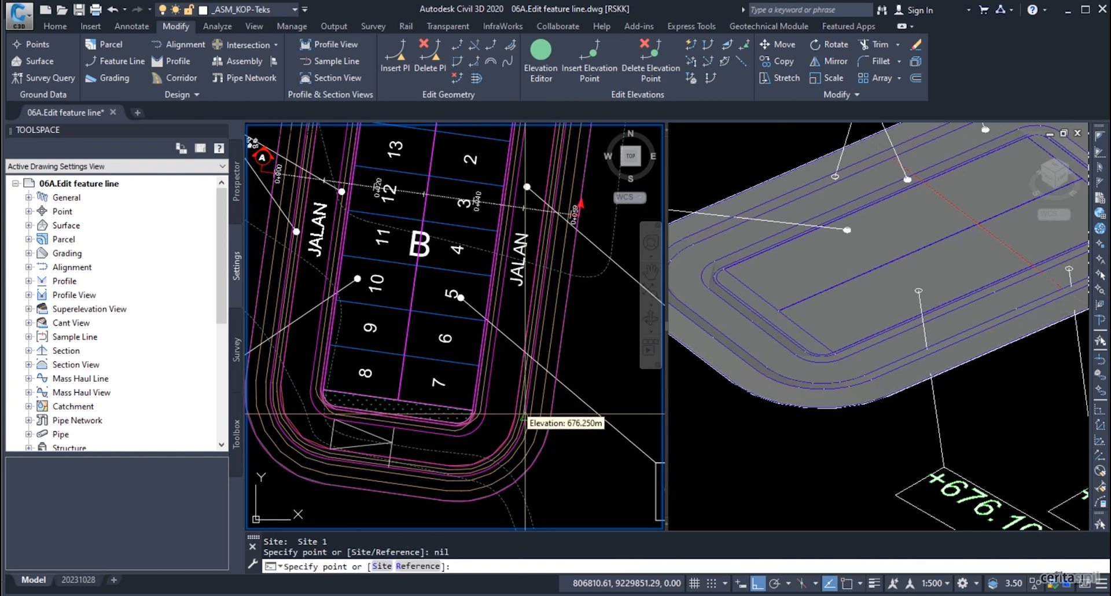
Apply Adjacent Elevations by Reference from the outer feature line to the inner line with a grade of 0, and check the elevations
click(727, 61)
click(561, 424)
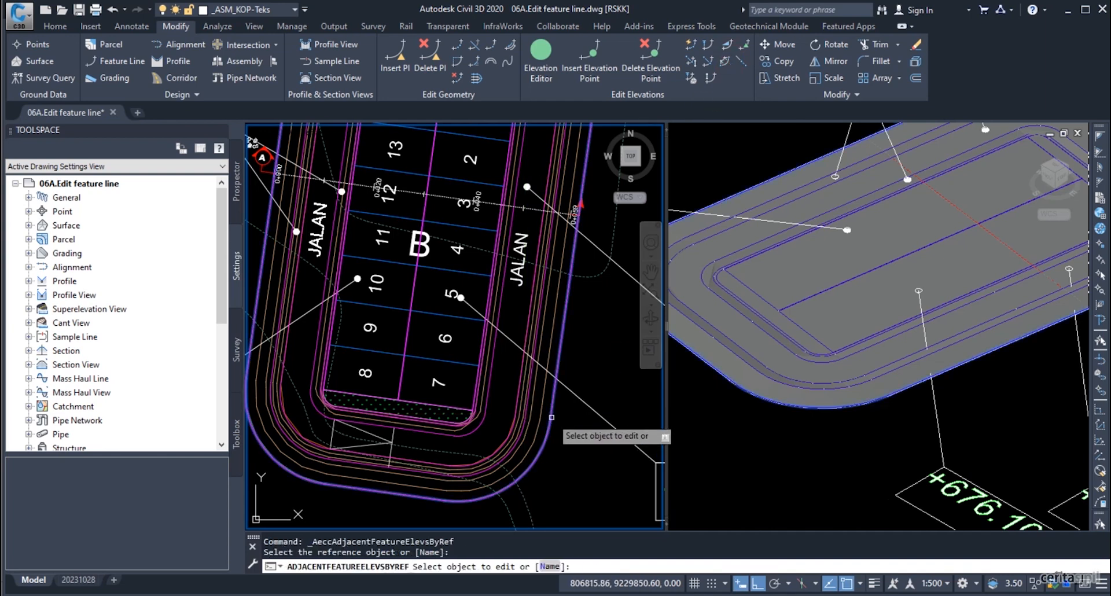
click(527, 407)
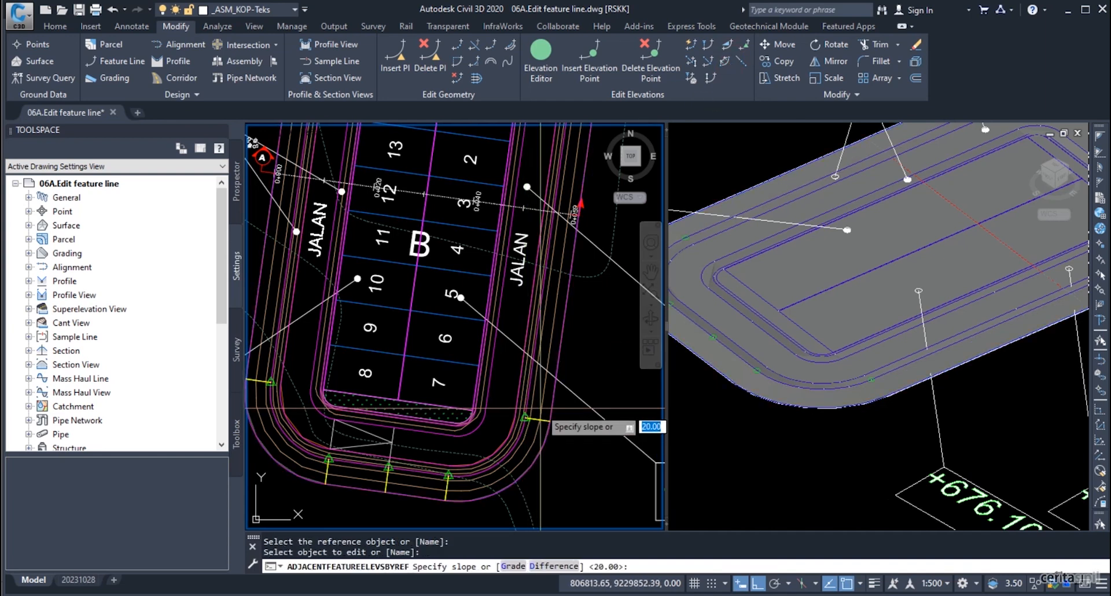
click(512, 566)
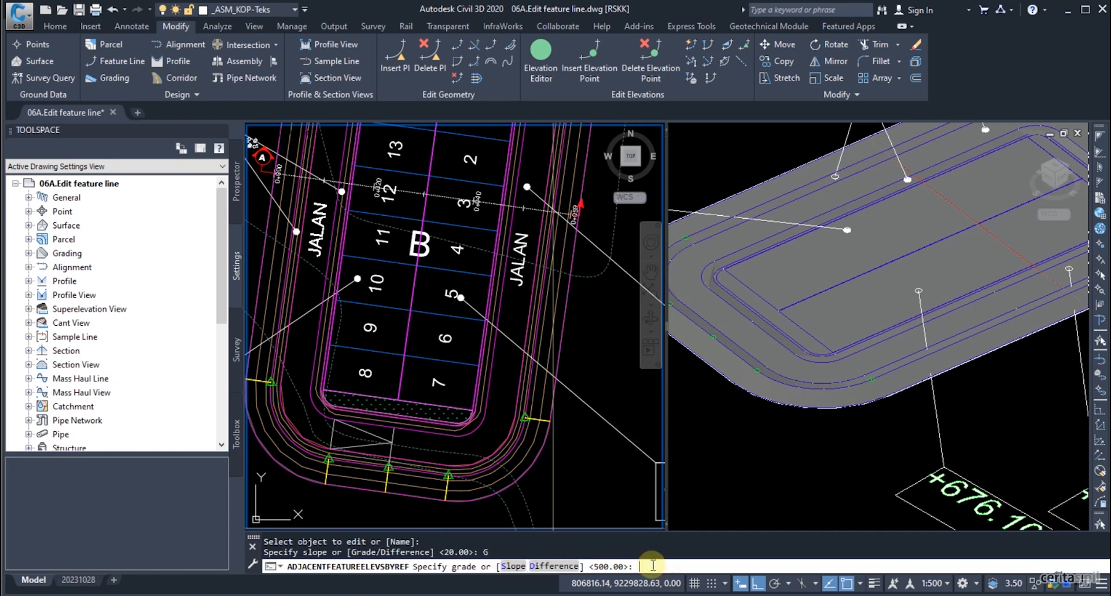
text(0)
key(Return)
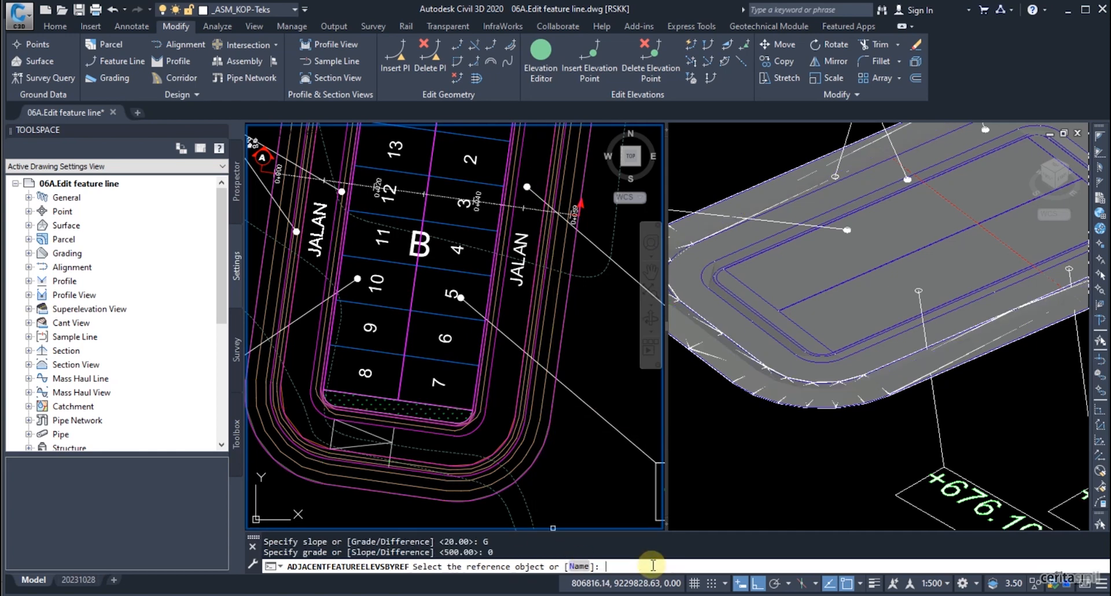
right_click(597, 434)
click(603, 440)
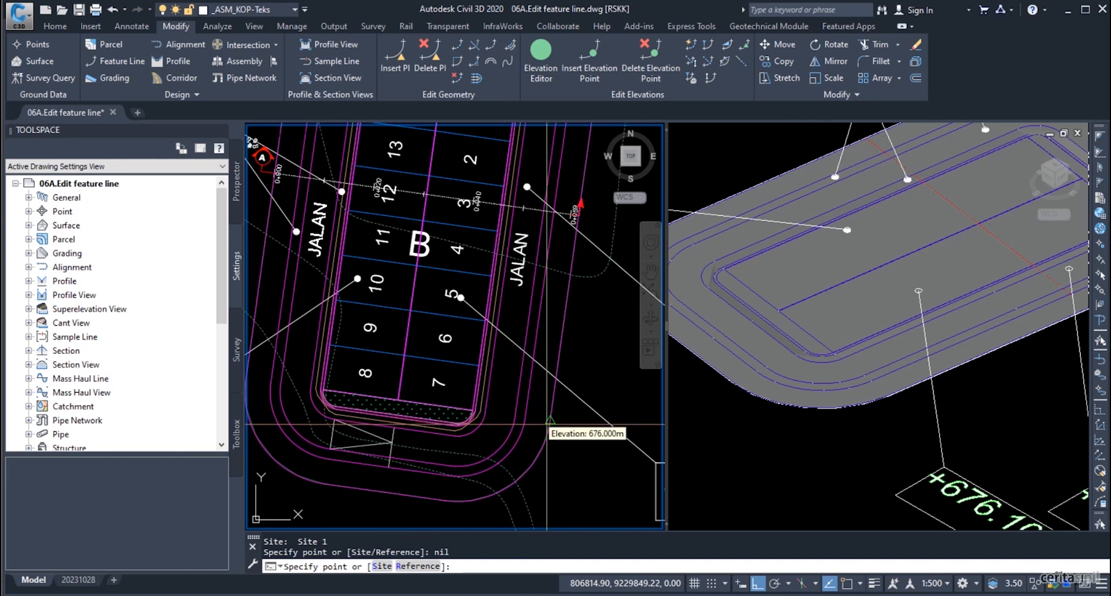
key(Escape)
Apply Adjacent Elevations by Reference from the outer line to the inner line with an elevation difference of 5, and check the vertex beside lot 7
key(Return)
click(550, 421)
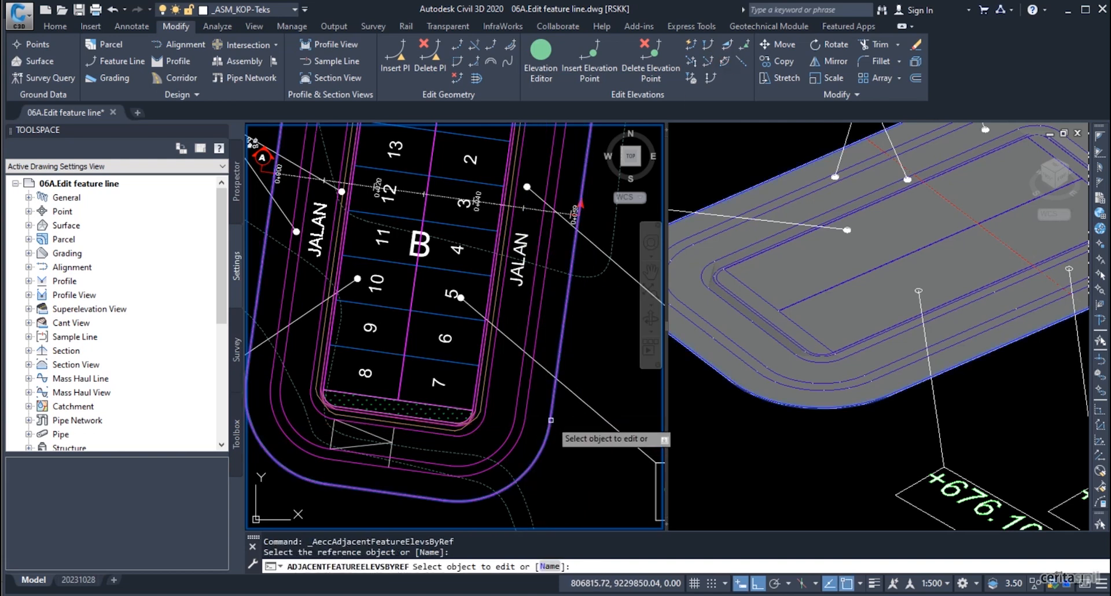
click(544, 416)
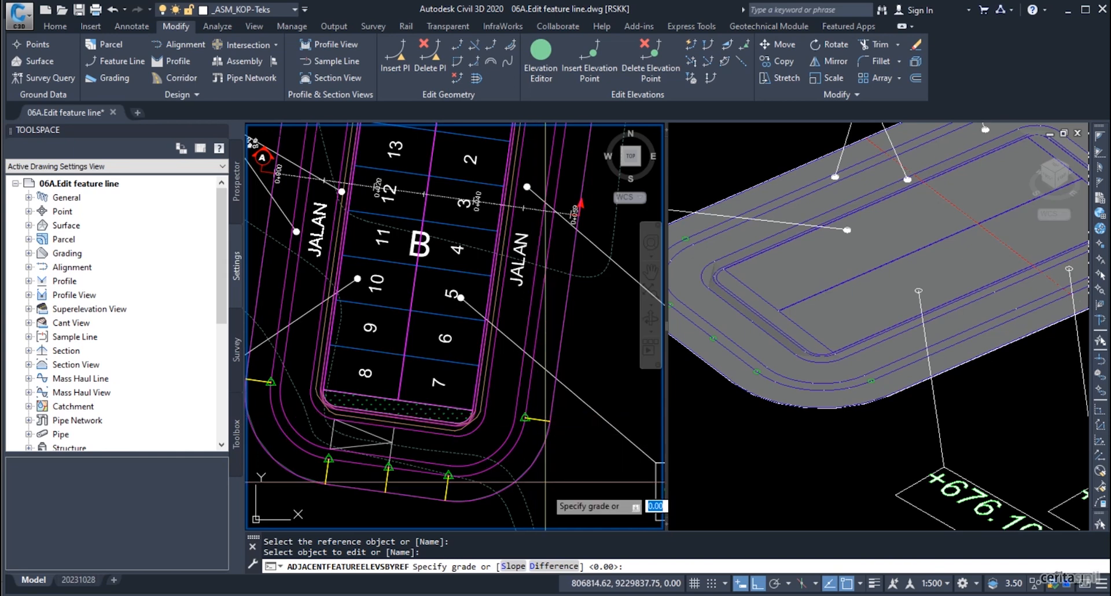
click(554, 567)
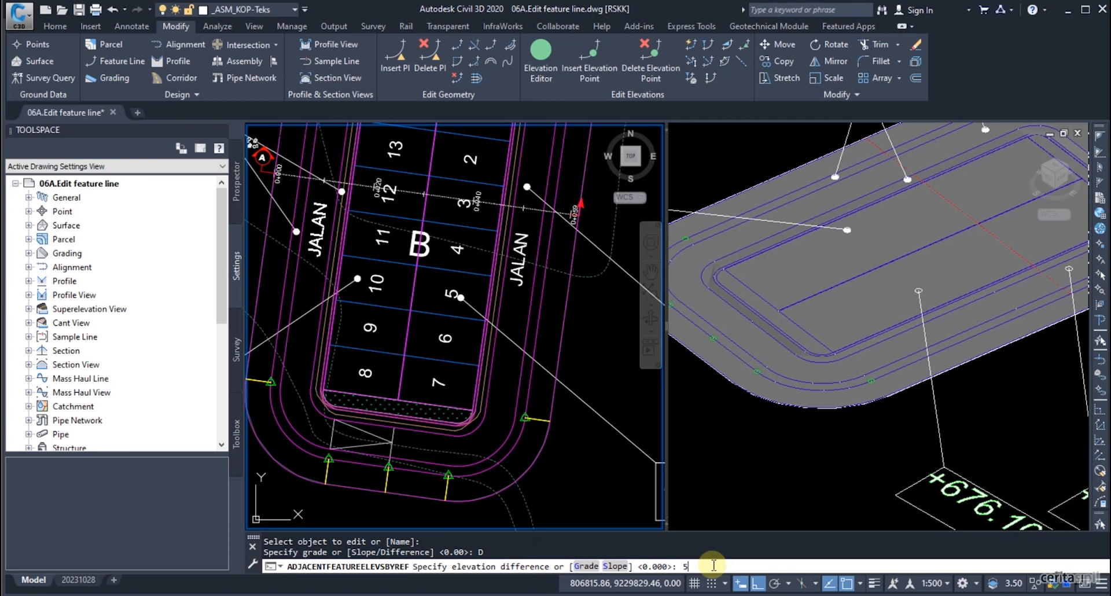
key(Return)
click(525, 421)
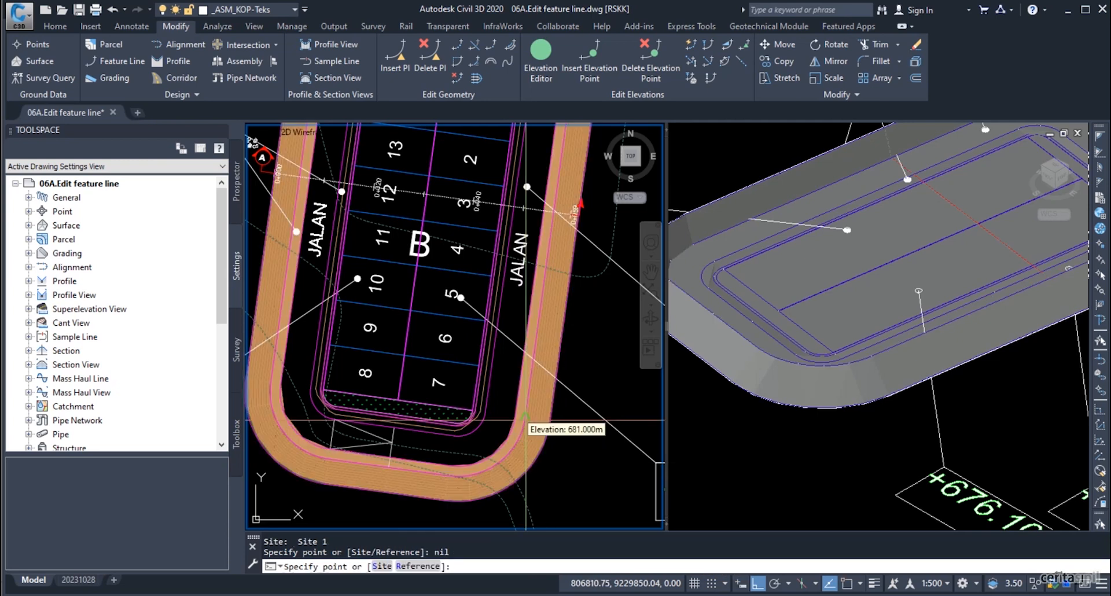
key(Escape)
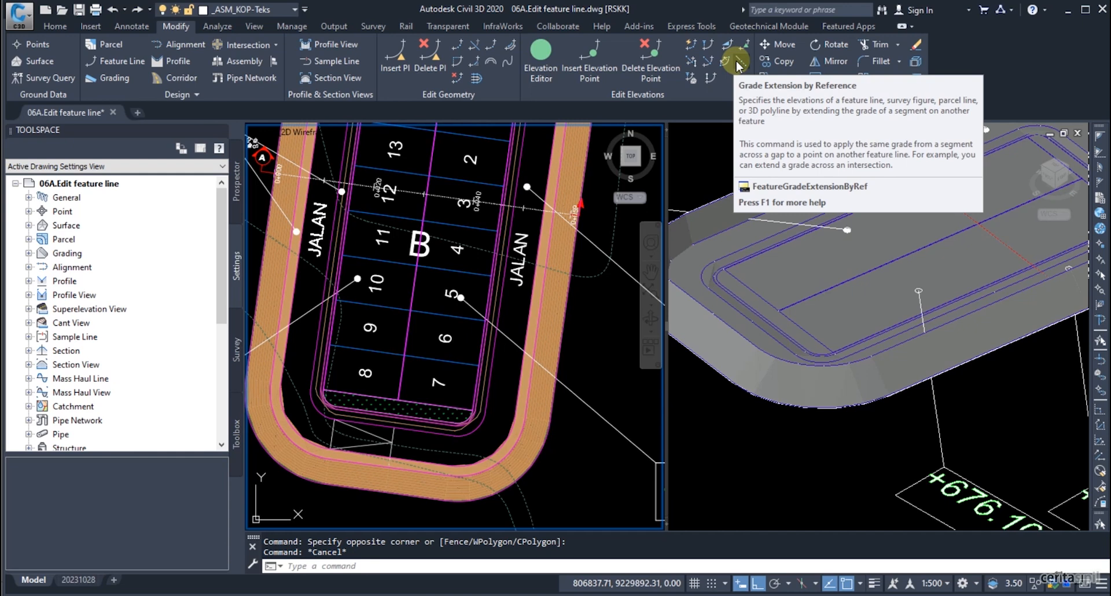
Extend the grade of the outer line's curved corner near lot 7 to the inner line's nearest vertex at grade 0, and check its elevation
click(738, 65)
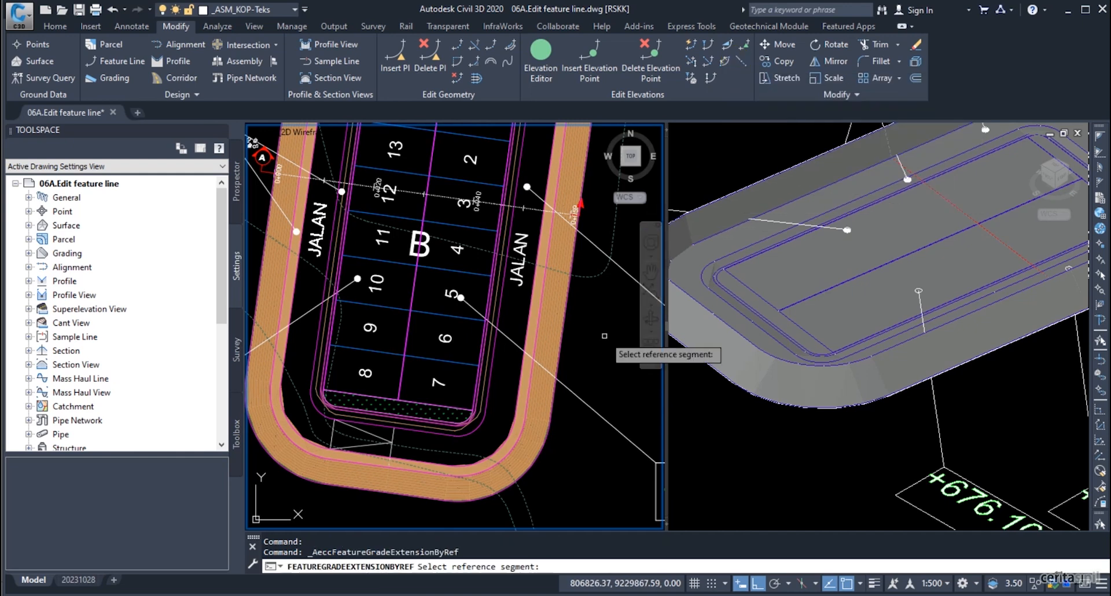
click(539, 450)
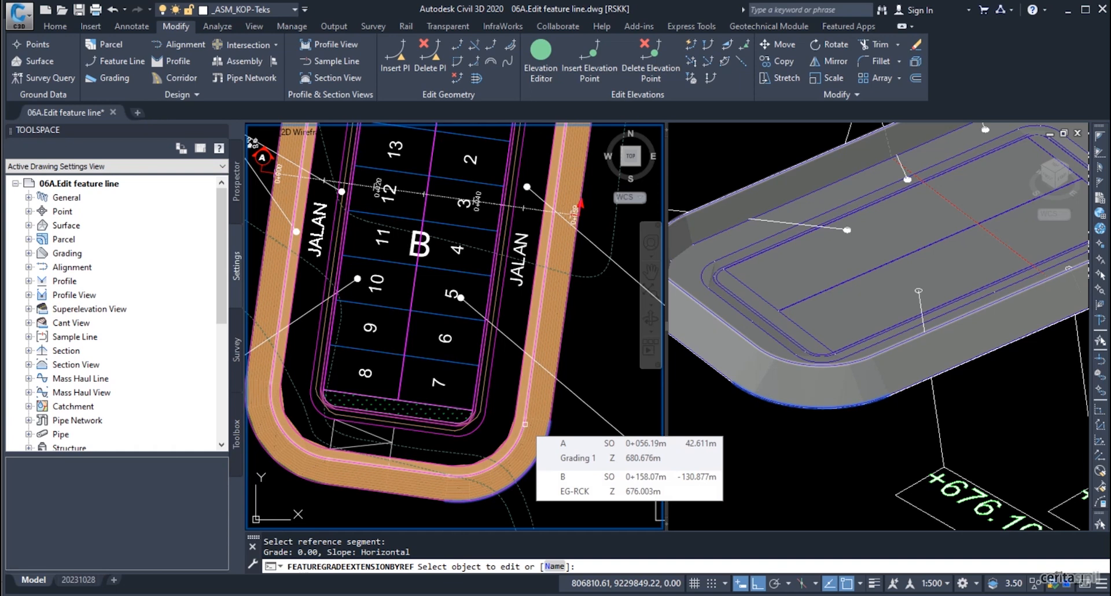
click(525, 424)
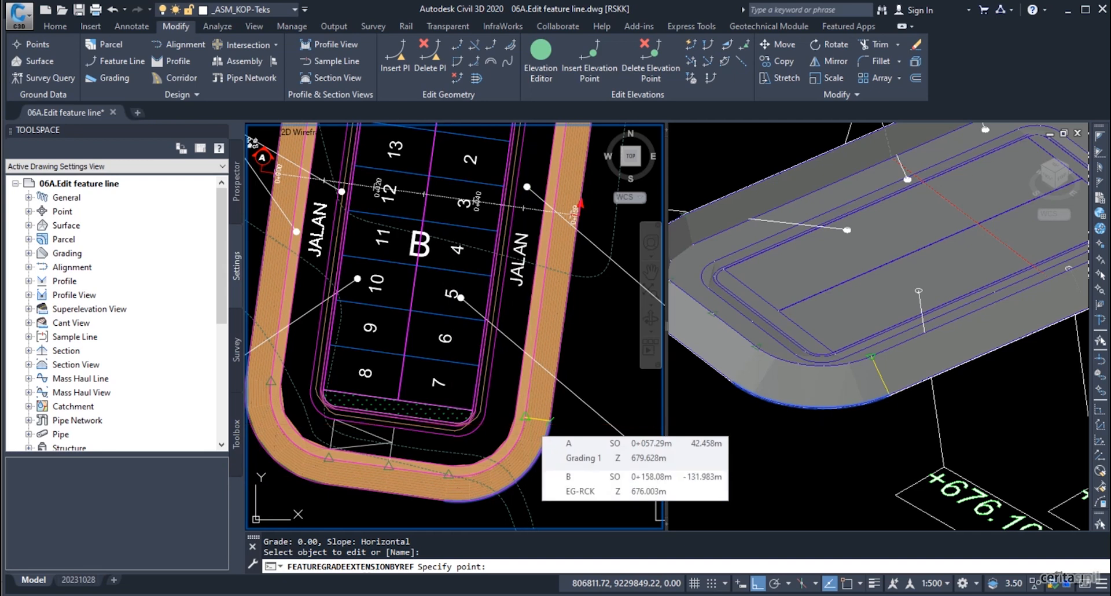
click(531, 424)
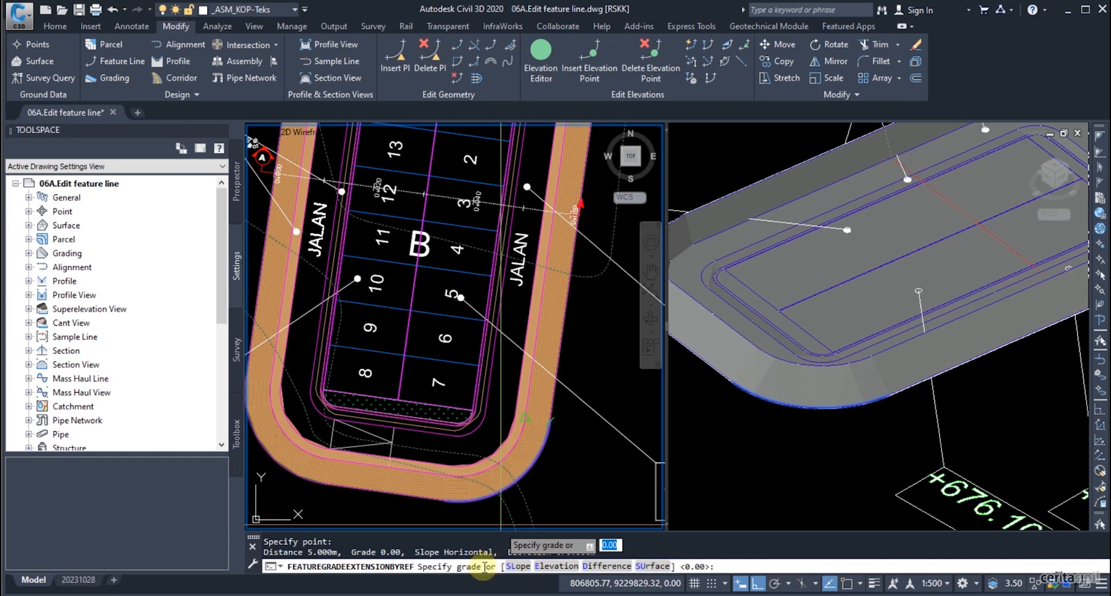
text(0)
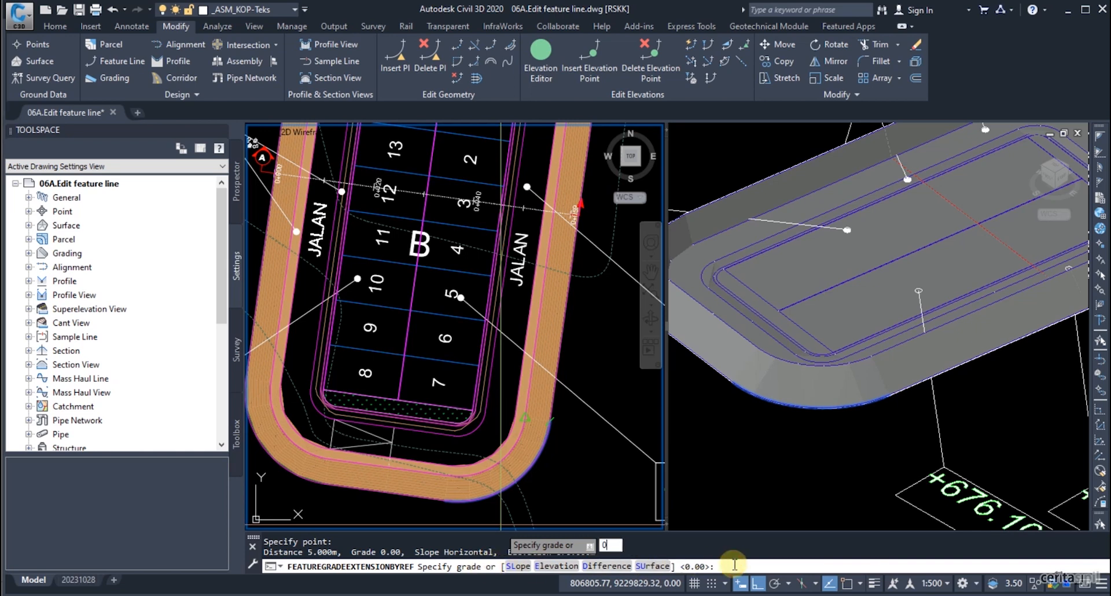
key(Return)
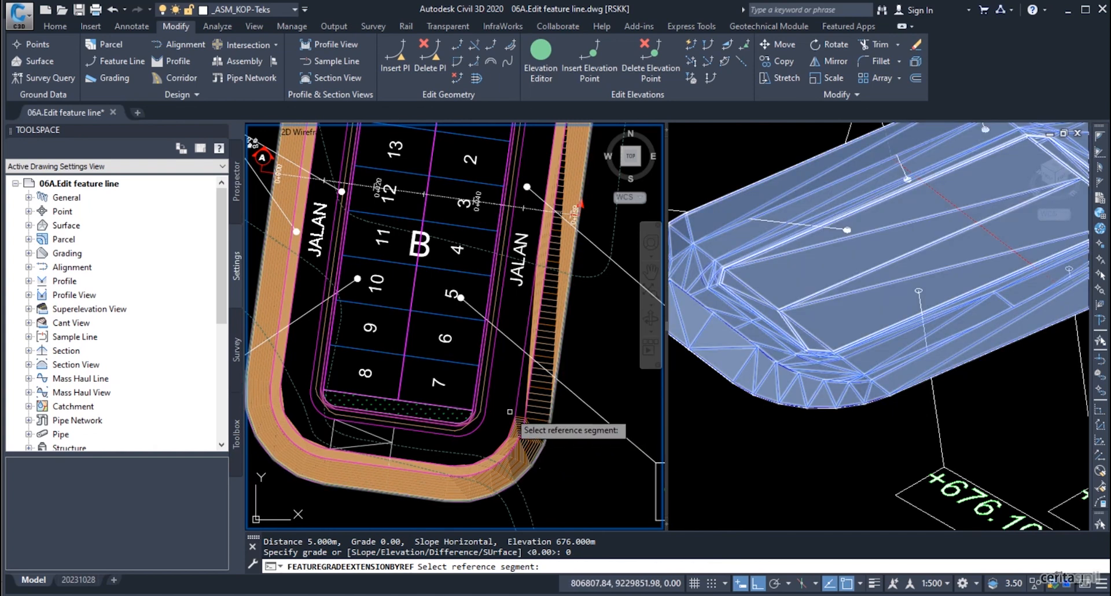
click(528, 421)
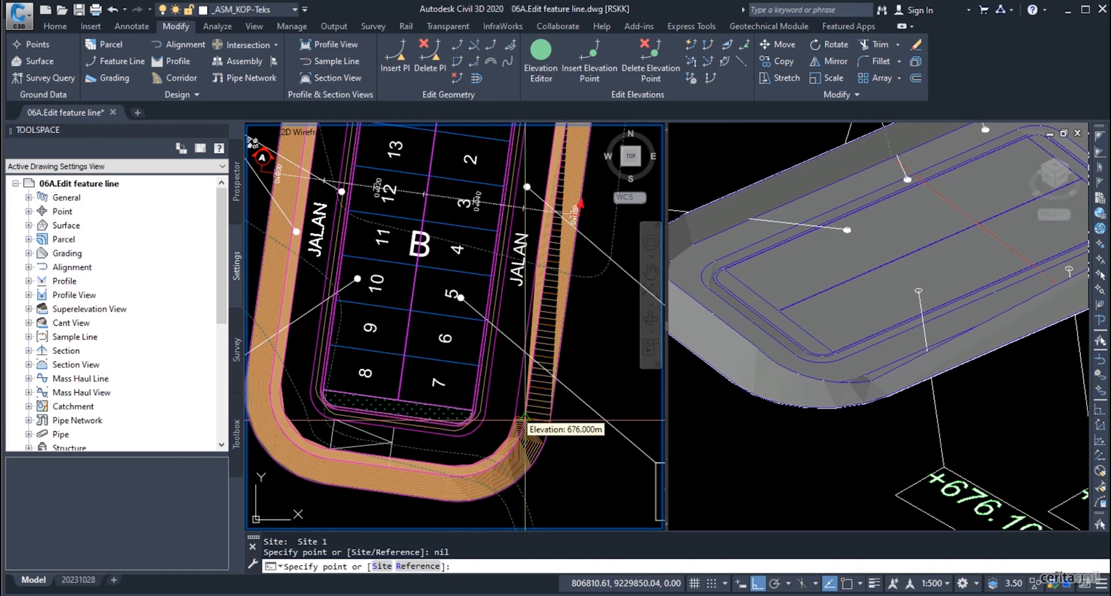
key(Escape)
Extend the same curved corner segment's grade to the inner line's vertex at the far end of the bend below lot 7 at grade 0, and check it
key(Return)
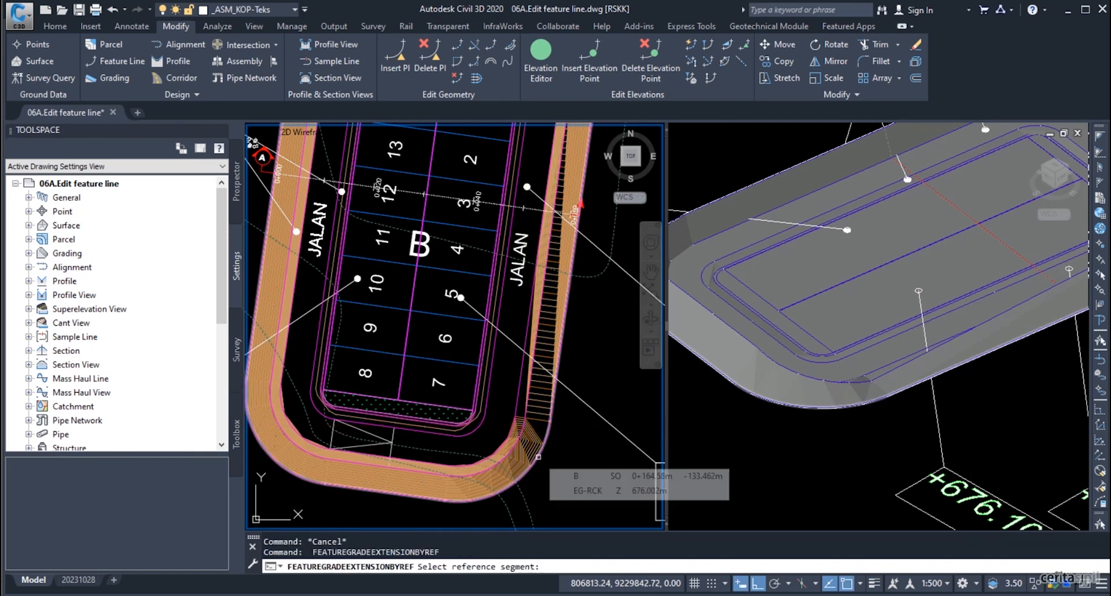
click(538, 457)
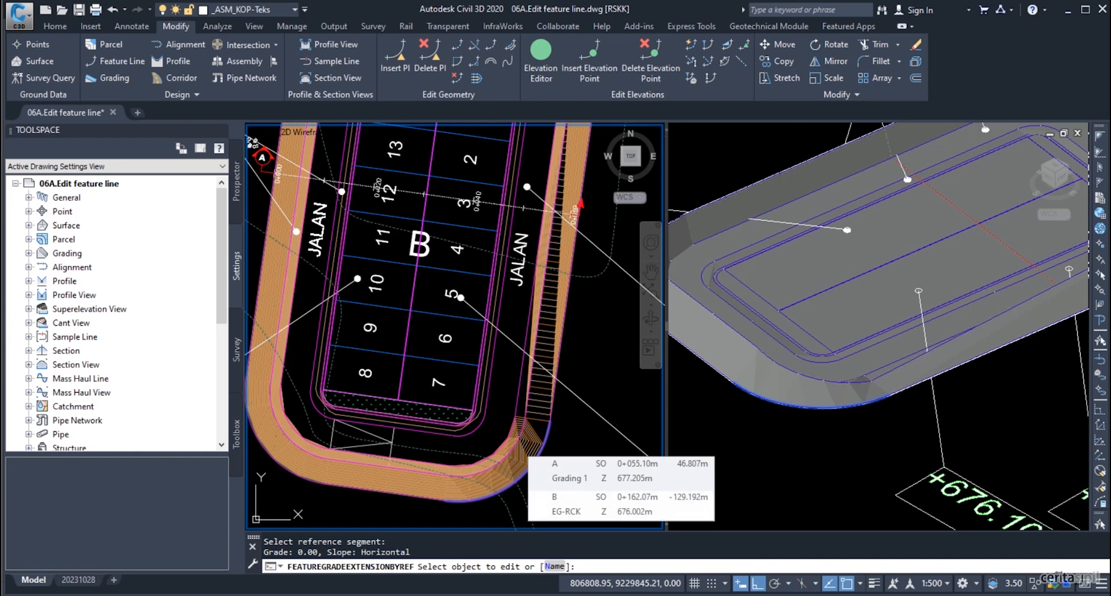
click(517, 444)
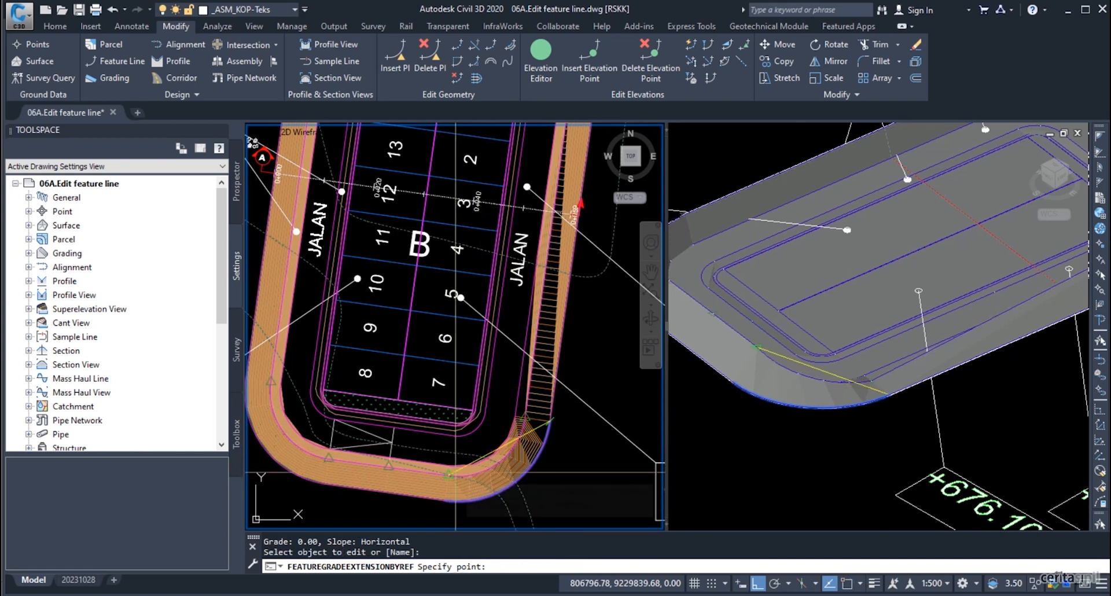
click(450, 473)
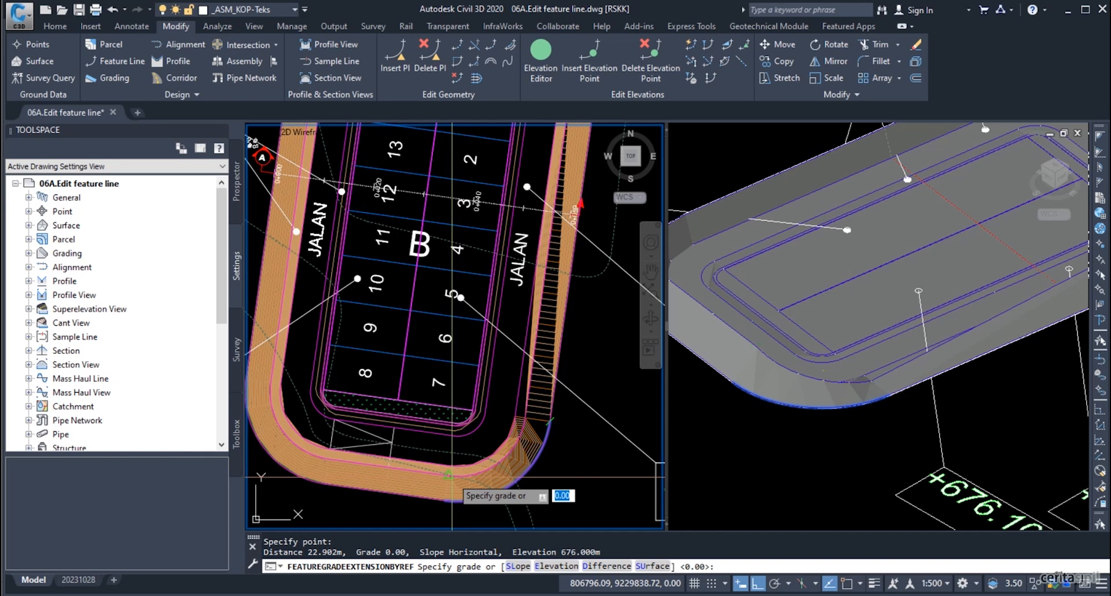
text(0)
key(Return)
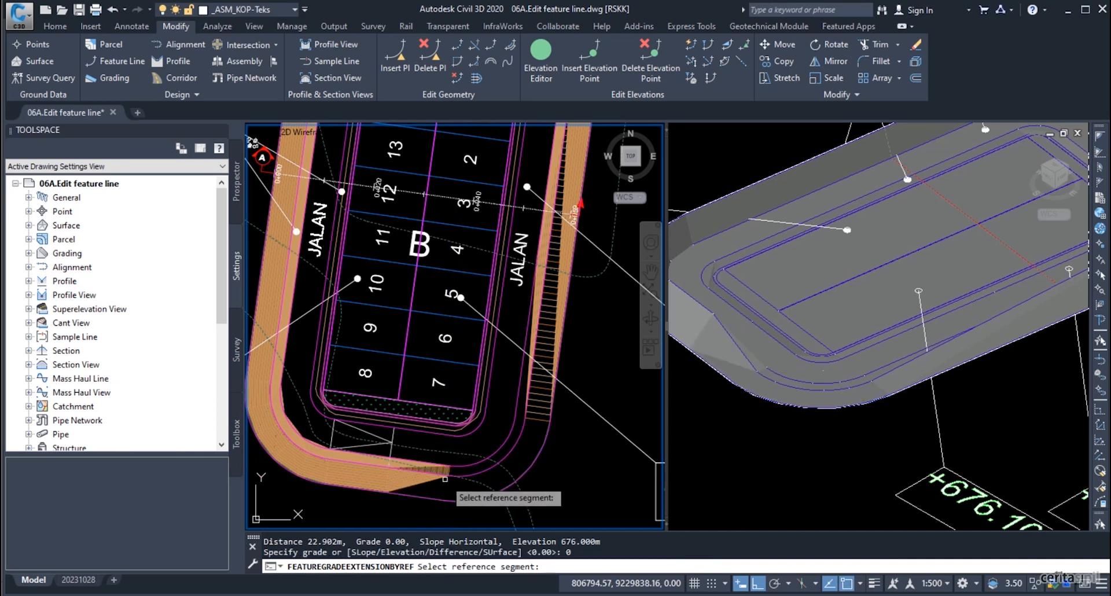
key(Escape)
text(qe)
key(Return)
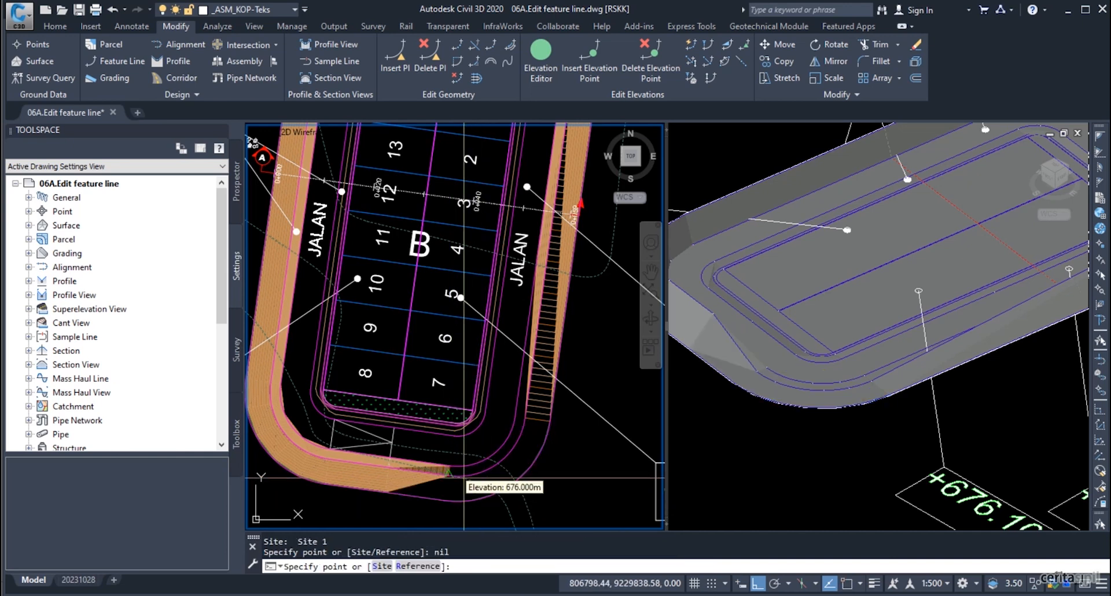
key(Escape)
Use Grade Extension by Reference from the outer line's straight lower segment to set the inner line's middle lower vertex with a slope of 20
click(742, 62)
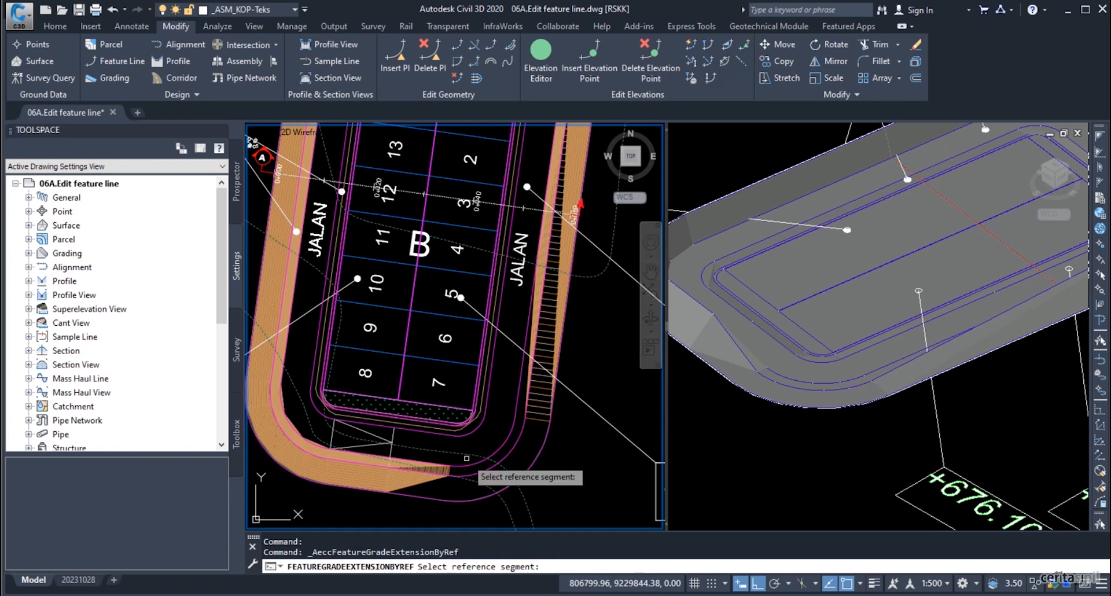
click(414, 496)
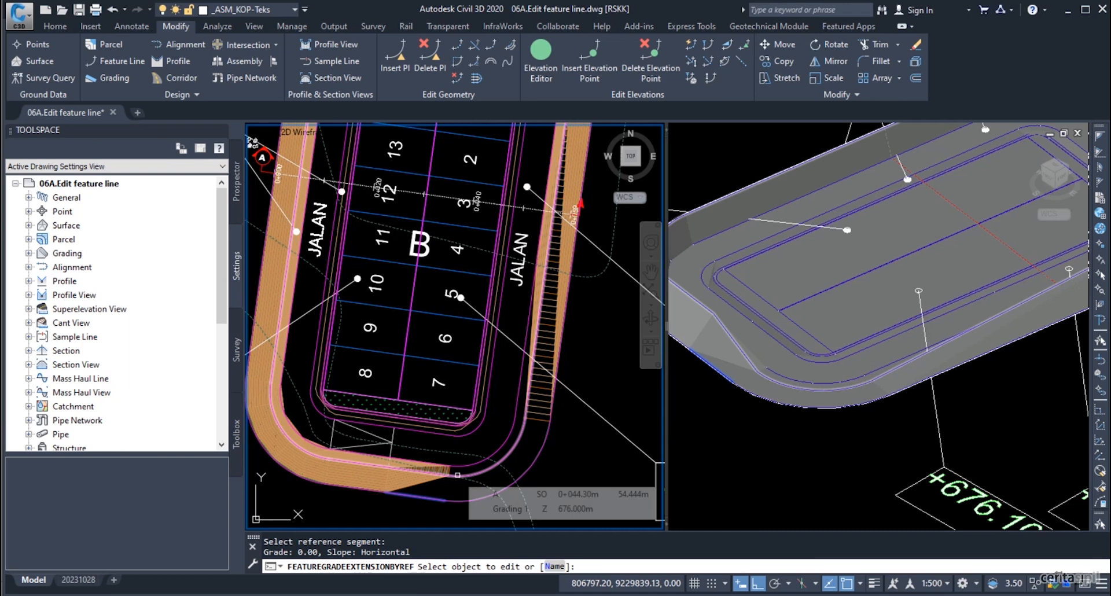
click(460, 478)
click(394, 474)
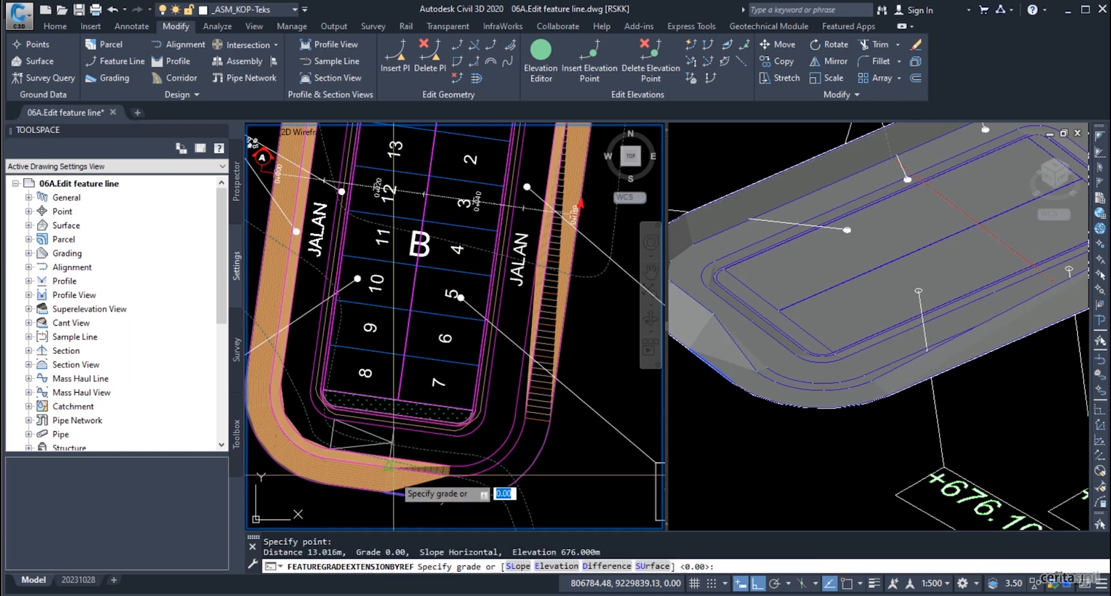
text(SL)
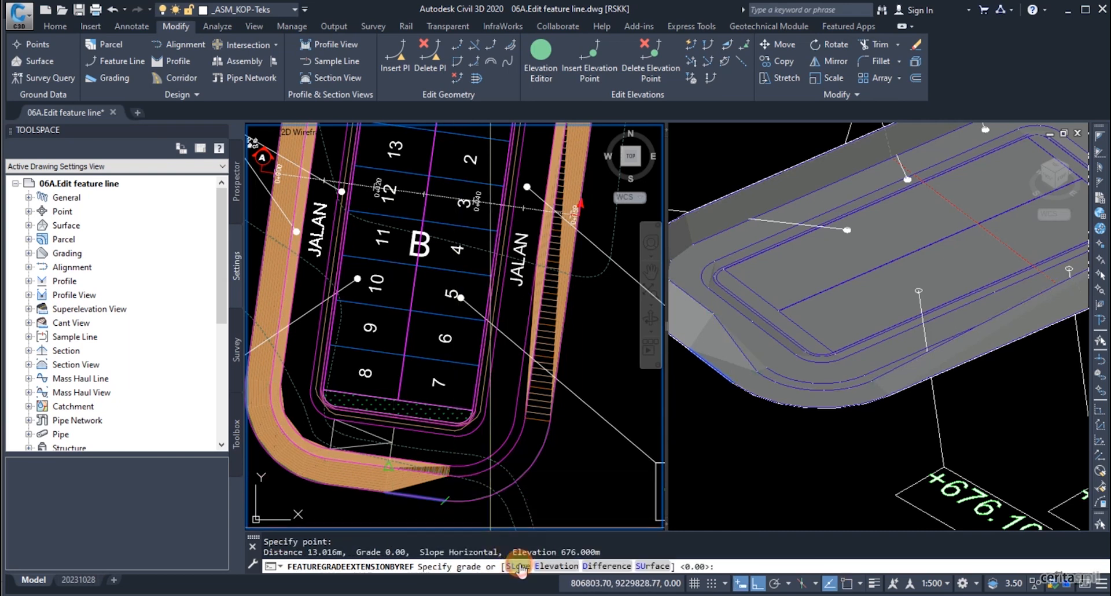
key(Return)
key(Return)
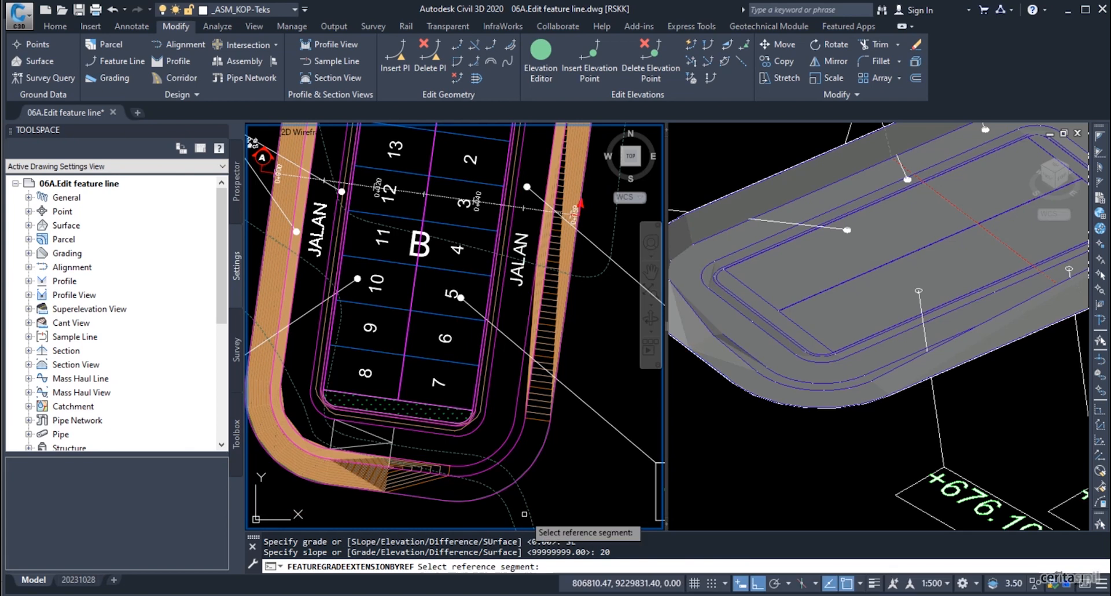
Extend the grade from the outer line's segment below lot 8 to the inner line's nearest vertex at elevation 679, and check that vertex's elevation
click(347, 487)
click(335, 460)
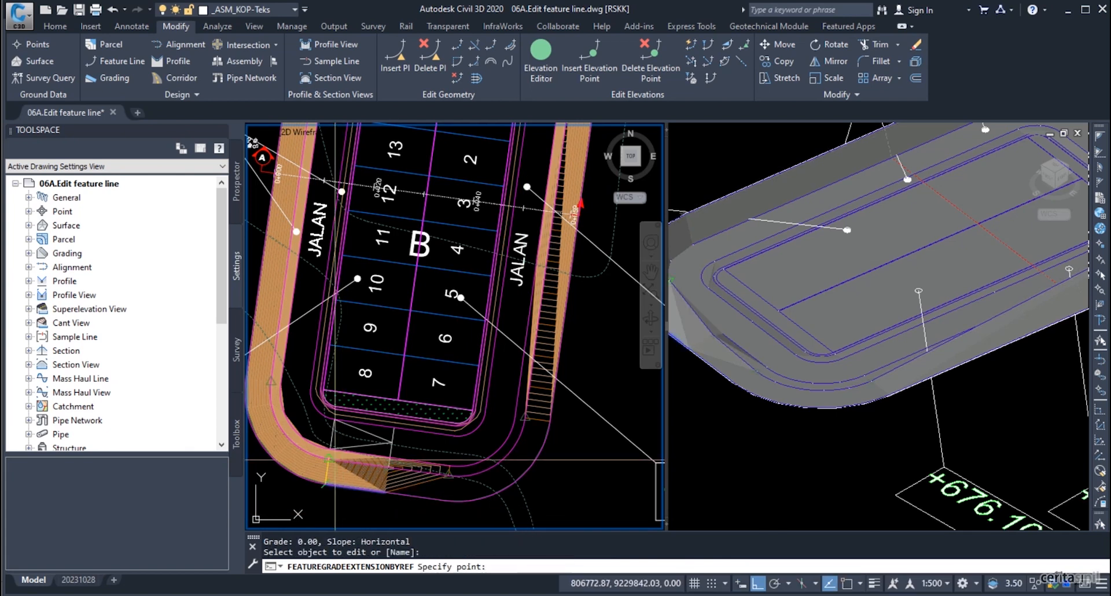
click(335, 460)
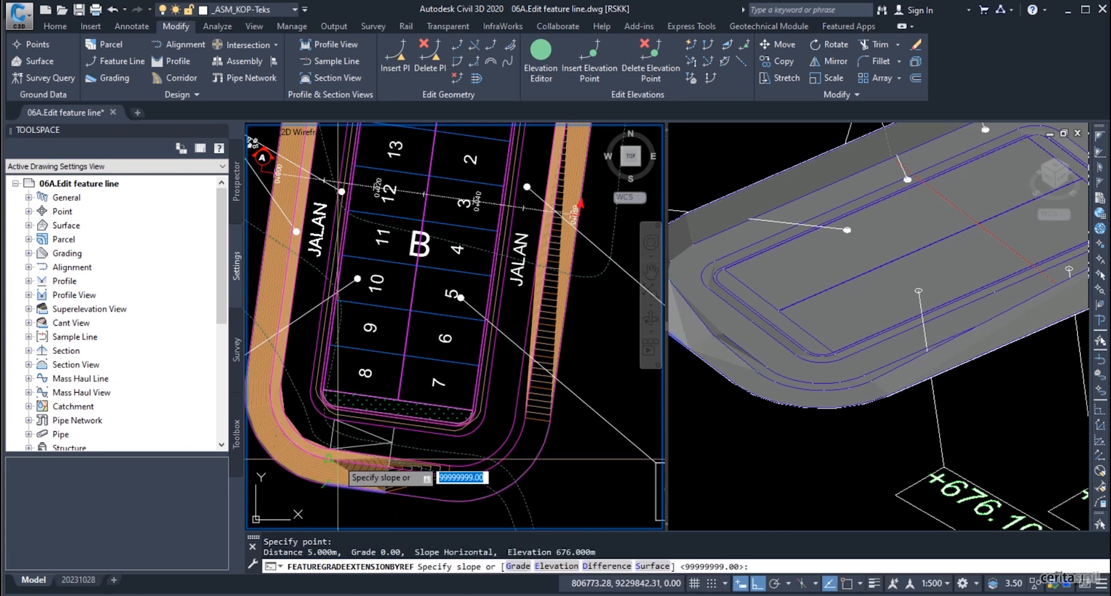
click(550, 565)
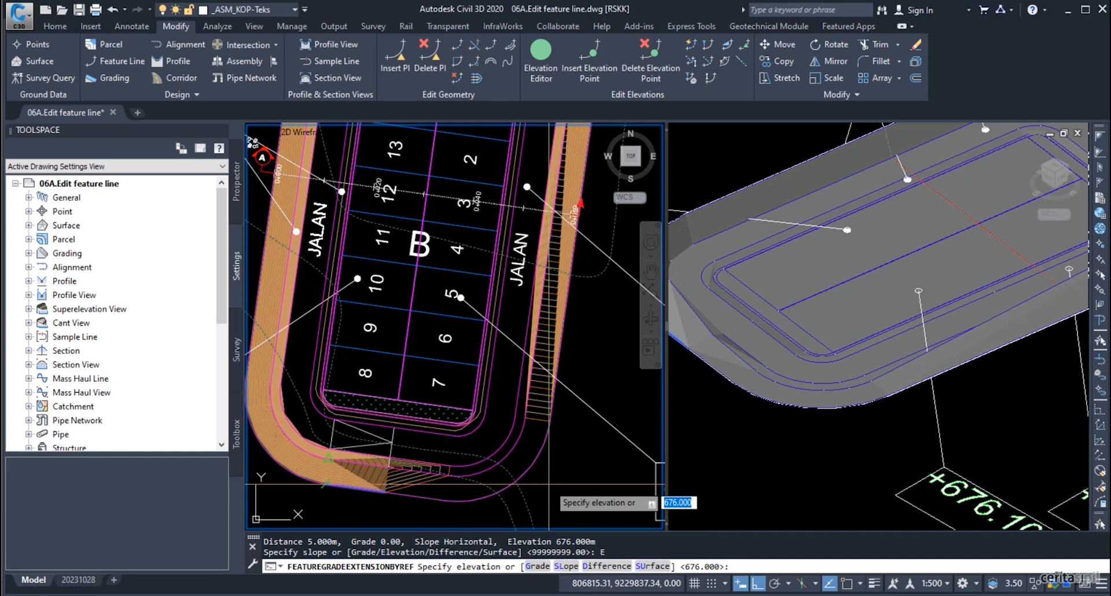
text(679)
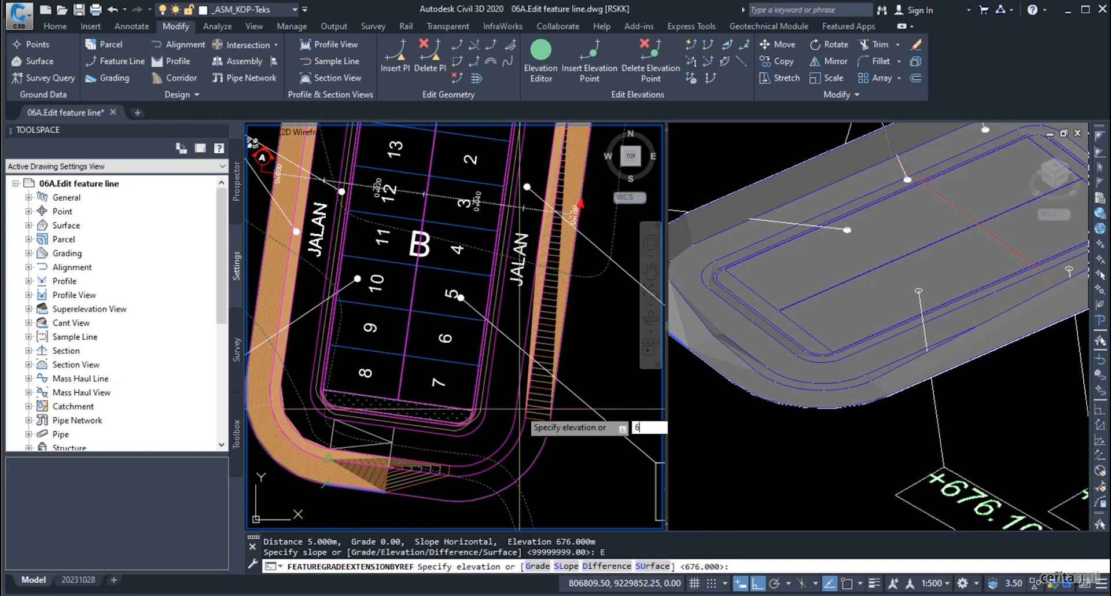
key(Return)
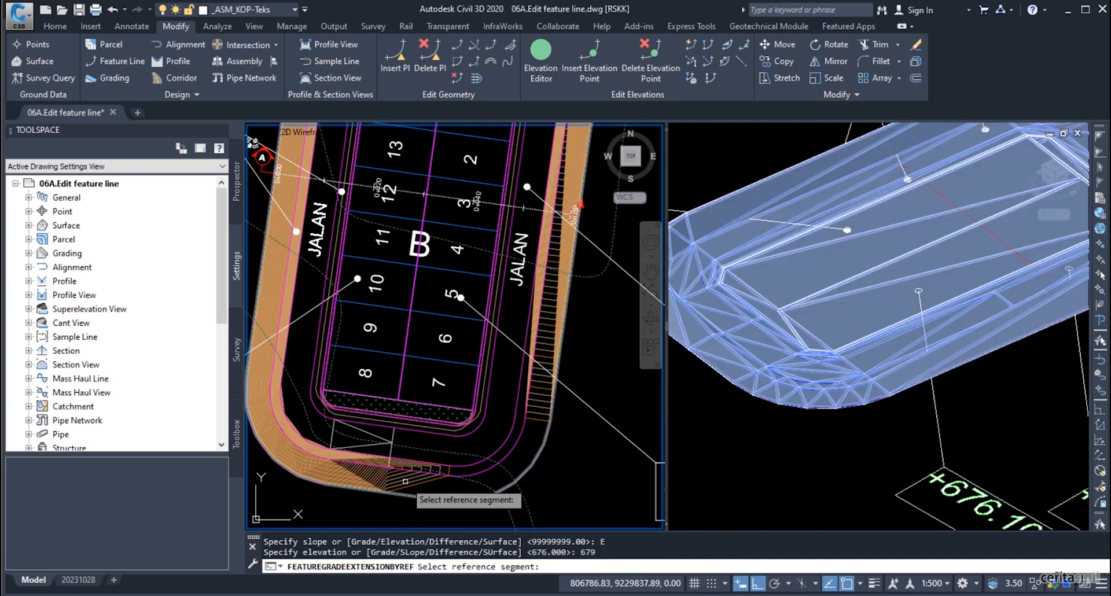
key(Escape)
key(Escape)
text(qe)
key(Return)
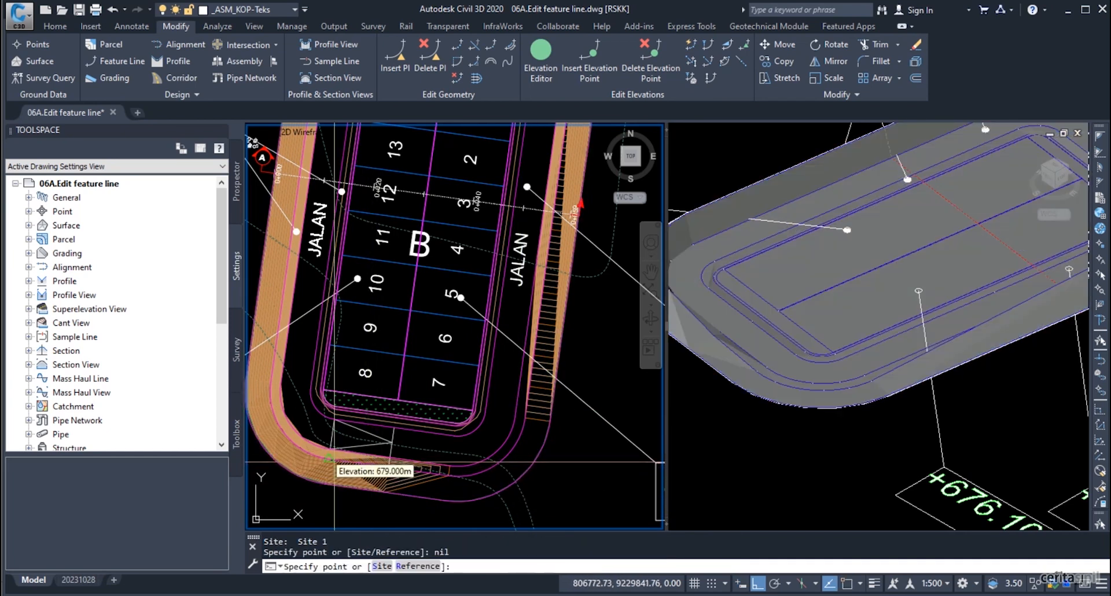
key(Escape)
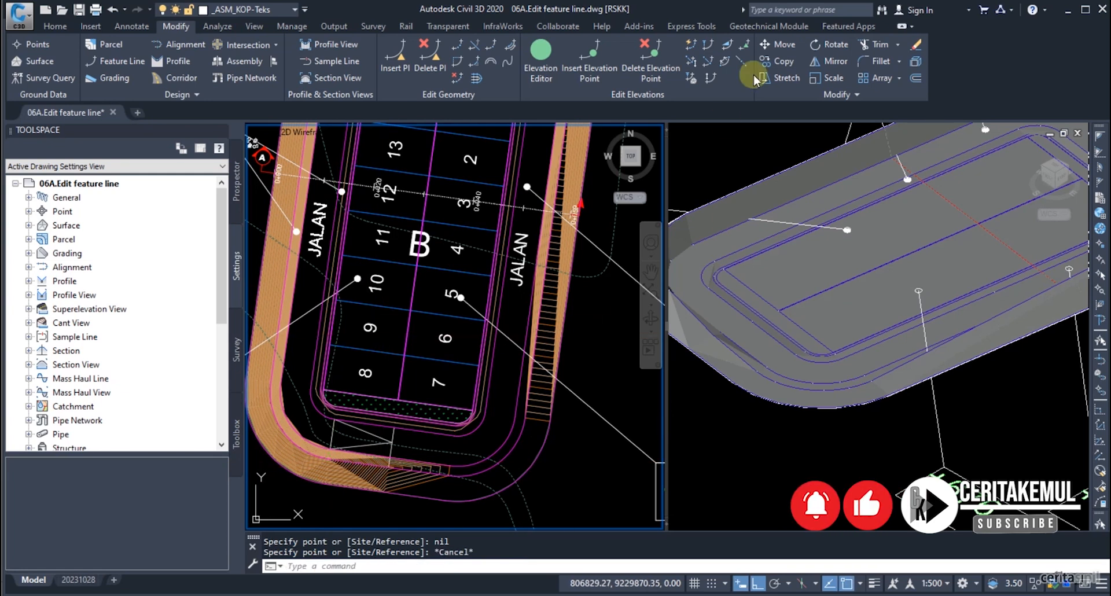
click(740, 61)
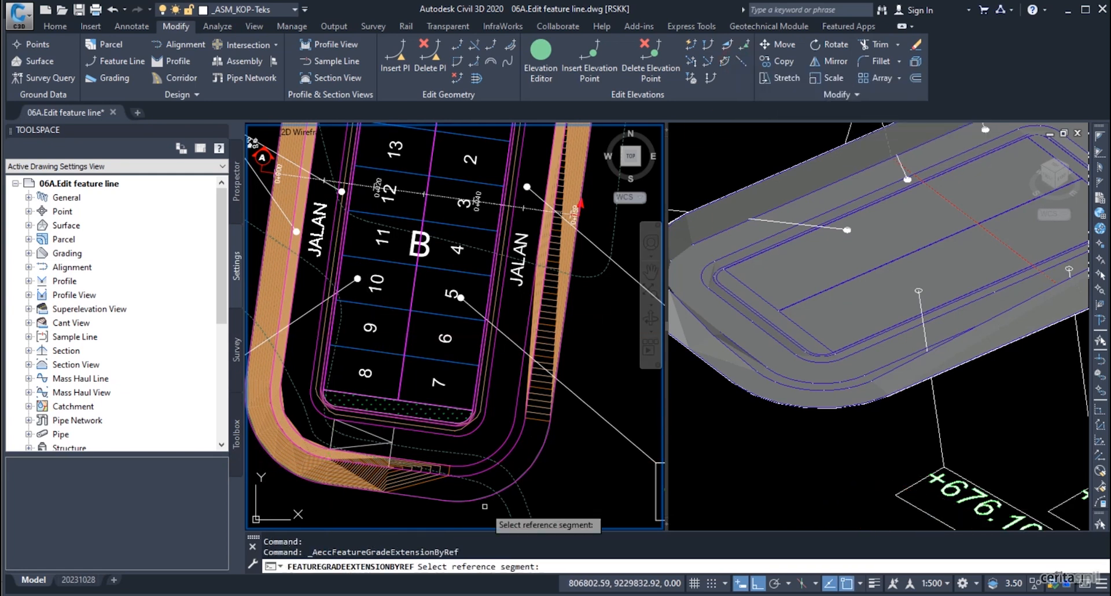
click(445, 500)
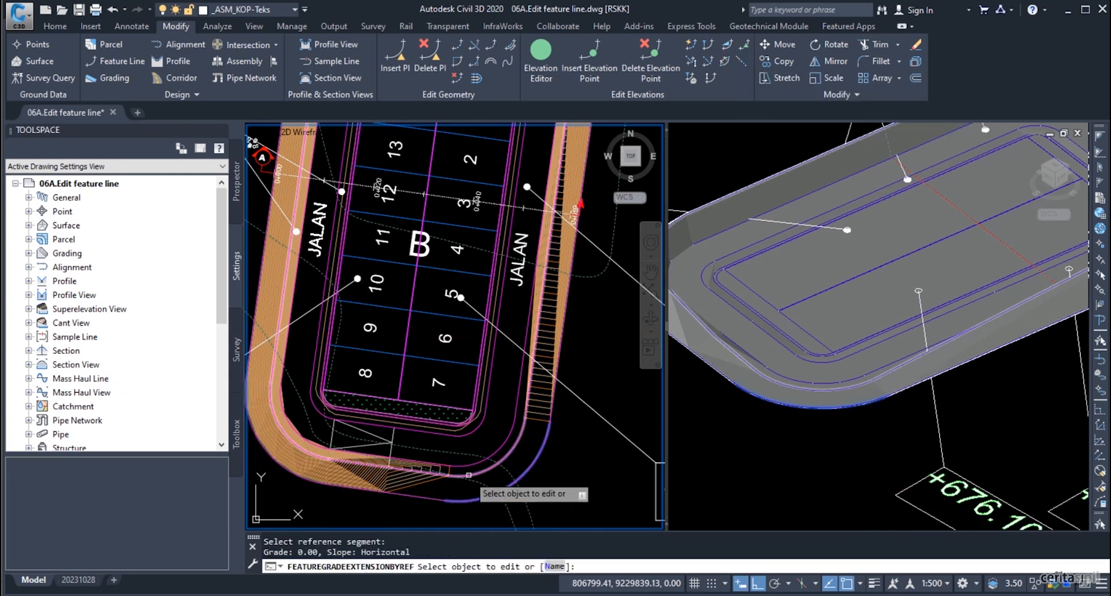
click(445, 500)
click(493, 474)
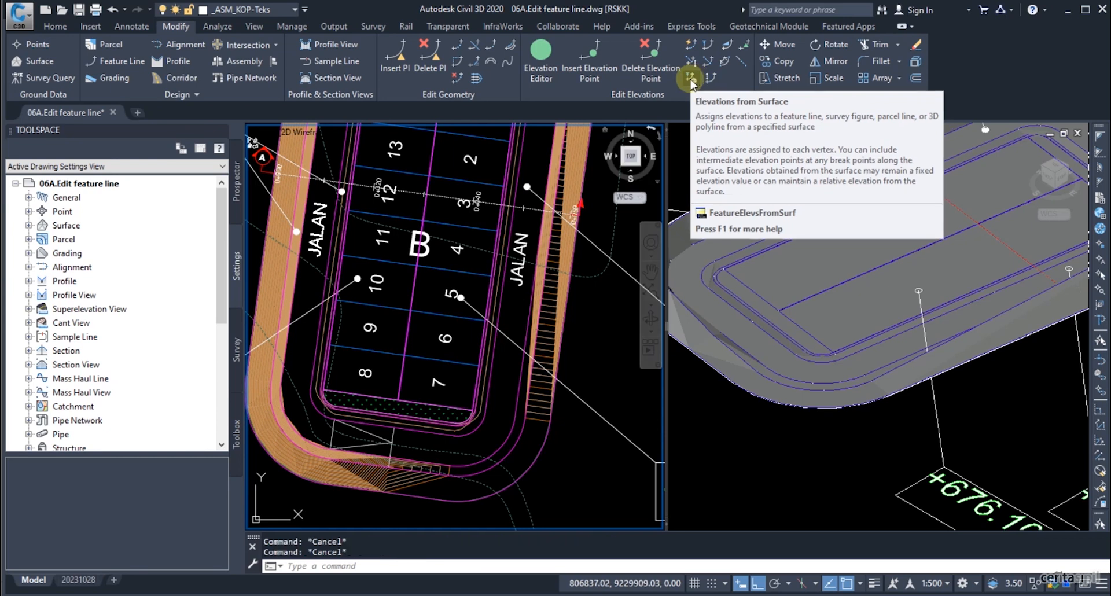
Assign elevations from surface EG-RCK to the inner feature line, inserting intermediate grade break points and leaving relative elevation to surface off
click(690, 77)
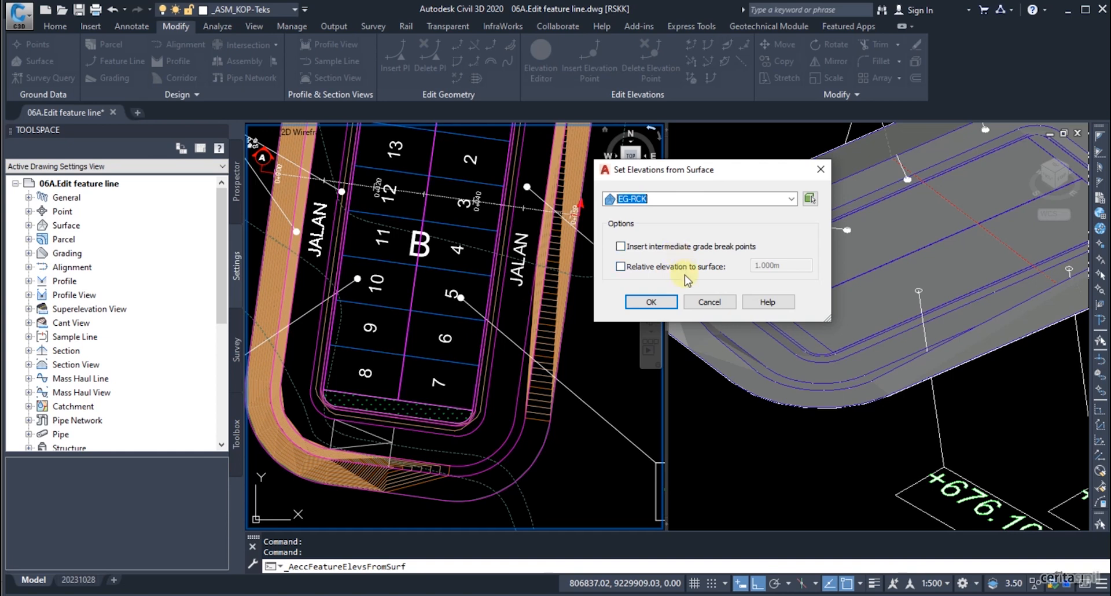
click(667, 251)
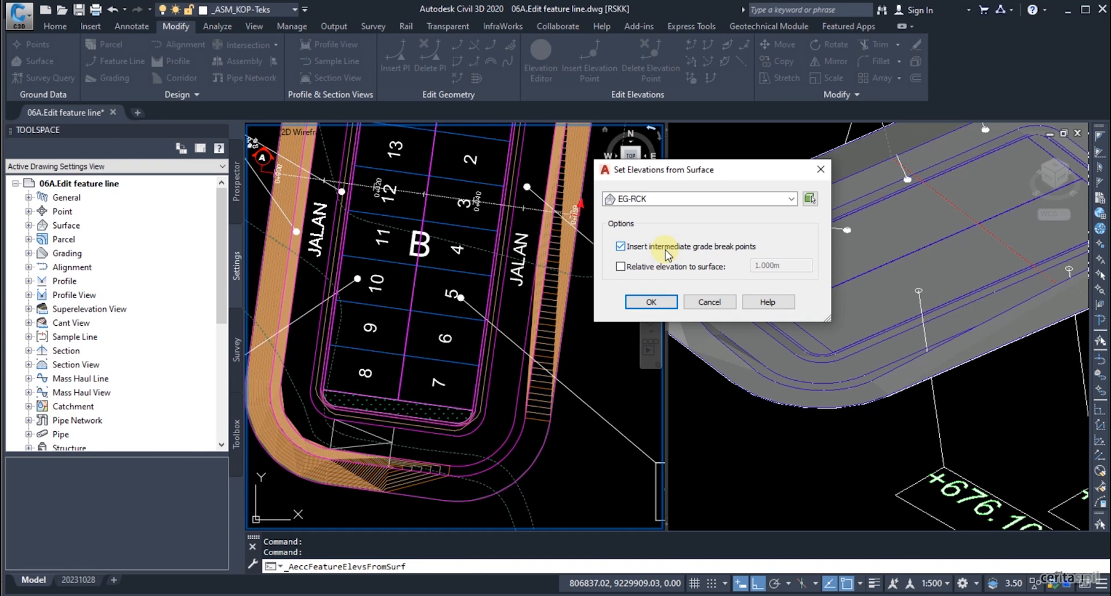
click(725, 272)
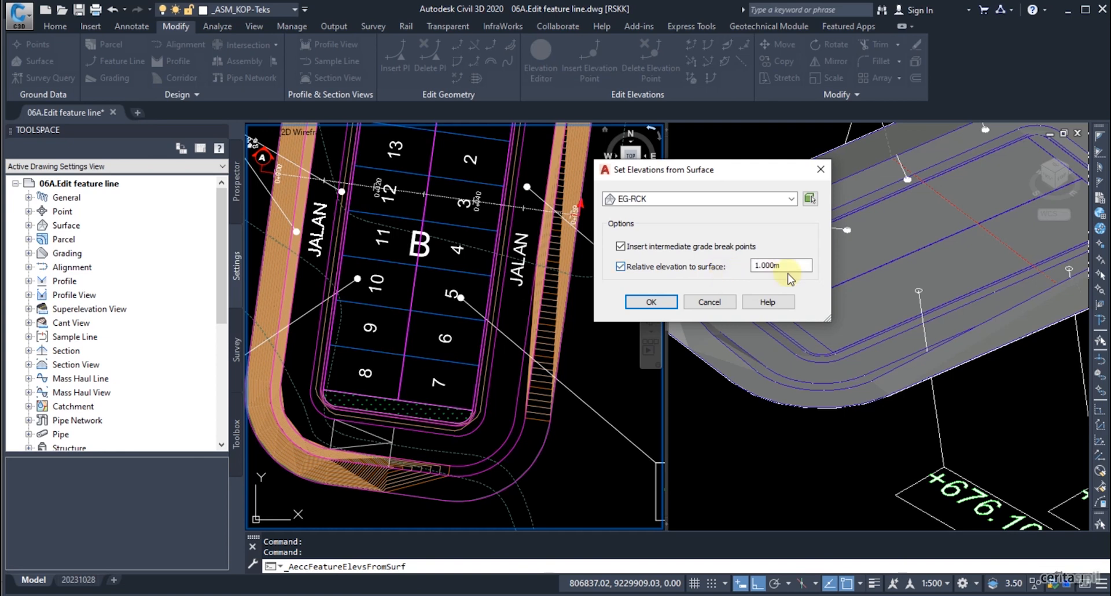
double_click(802, 265)
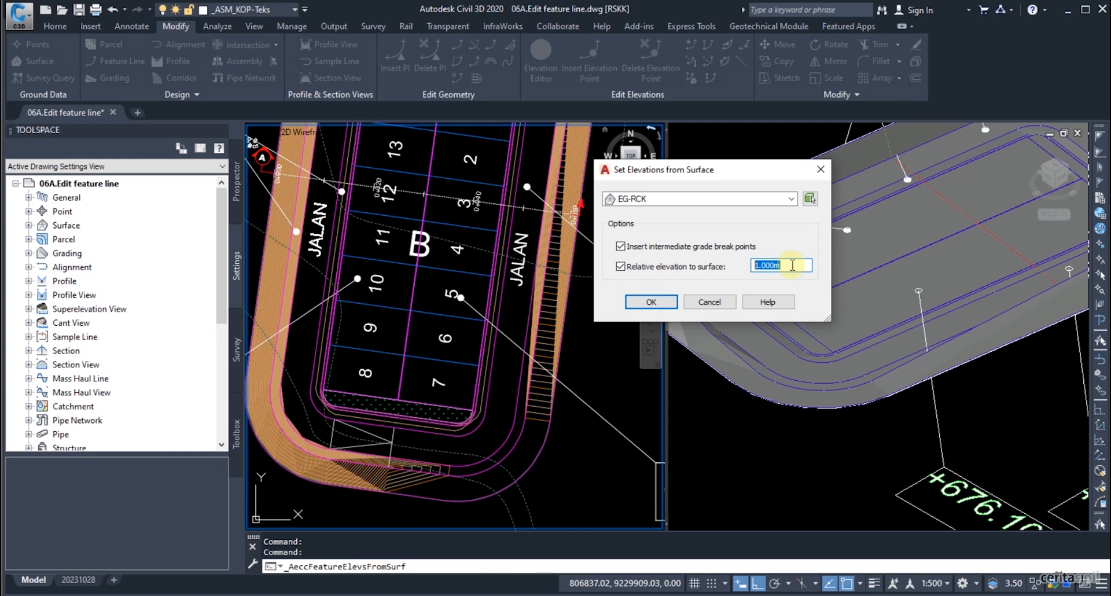
click(683, 270)
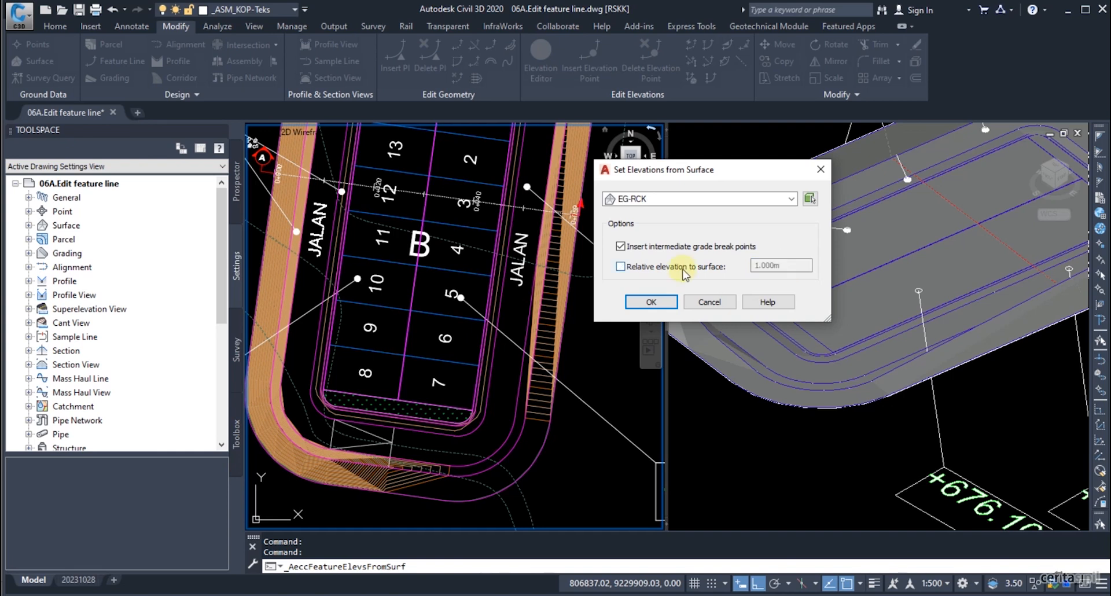
click(651, 301)
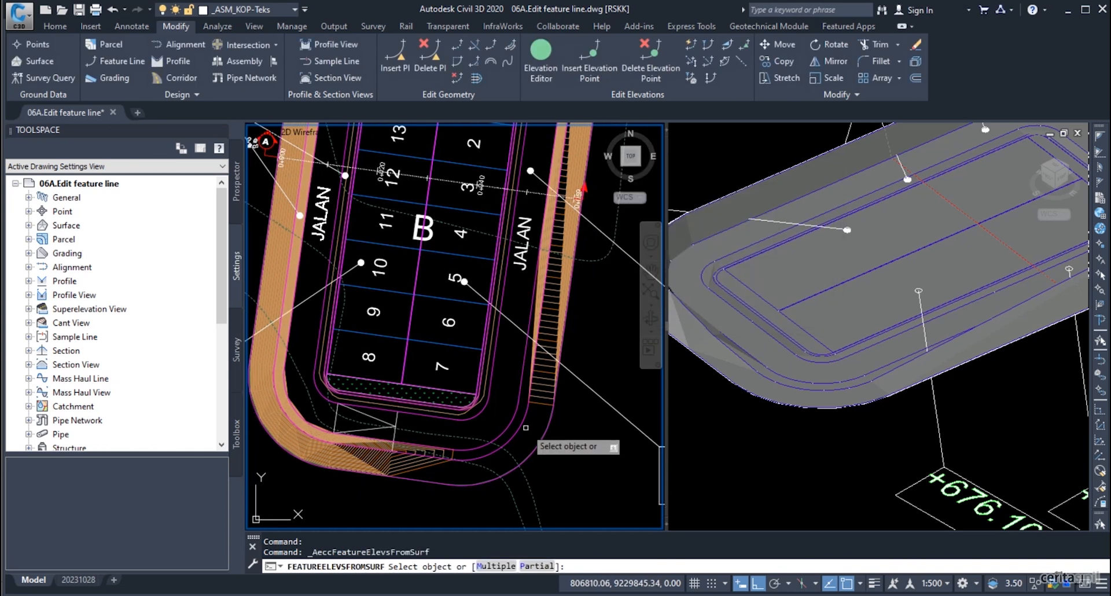
click(522, 422)
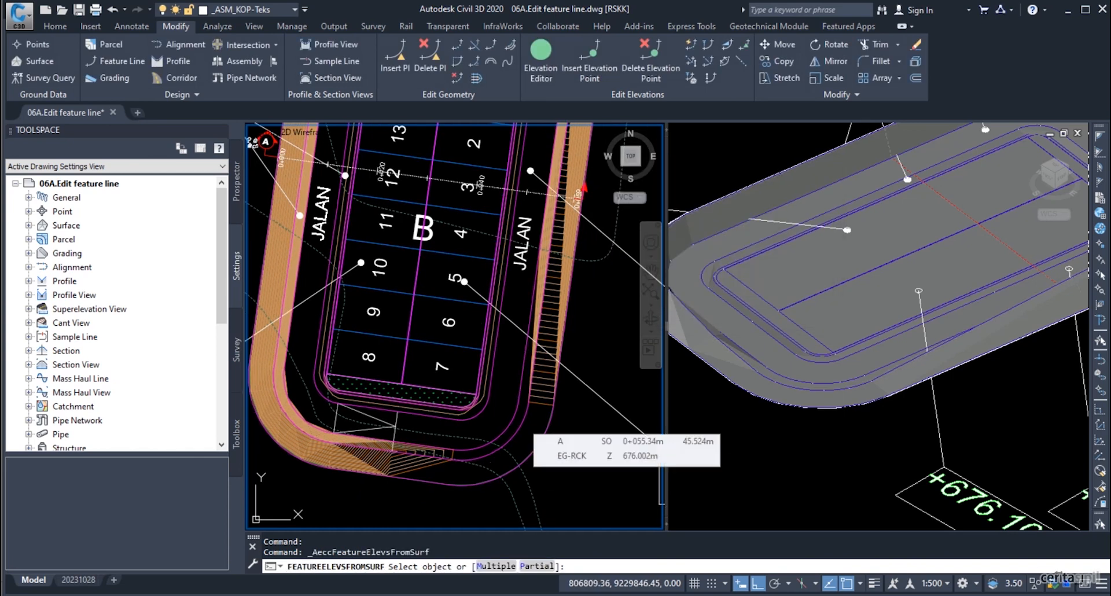
right_click(534, 428)
click(552, 436)
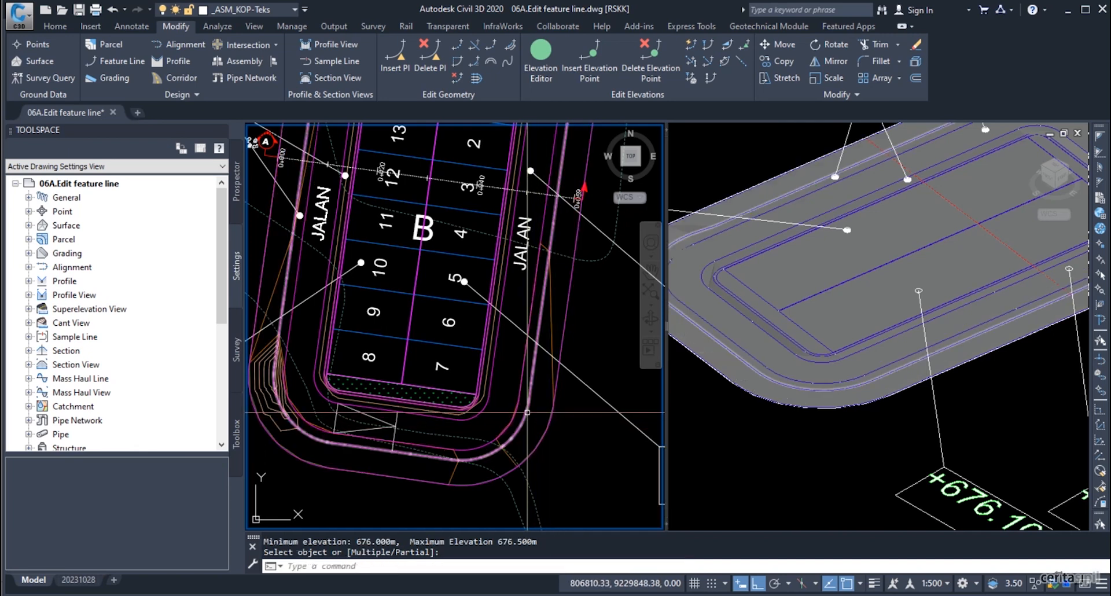
Check the elevation of the inner feature line at its vertex beside lot 7
click(538, 411)
text(qee)
key(space)
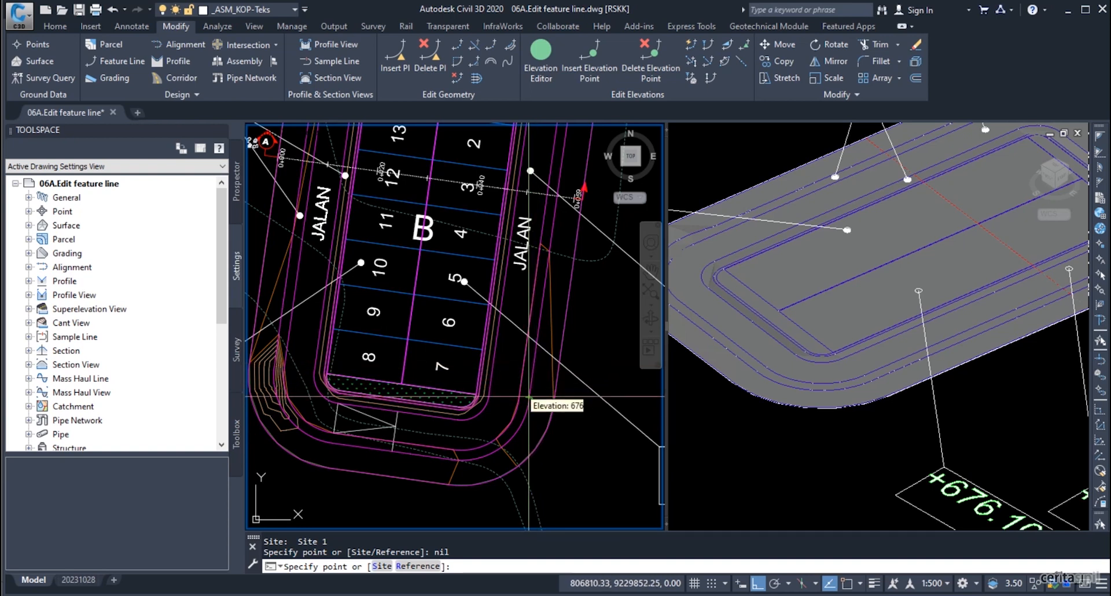
key(Escape)
Use the Multiple option of Elevations from Surface to drape the outer, road and lot block feature lines on EG-RCK with intermediate grade break points
click(687, 80)
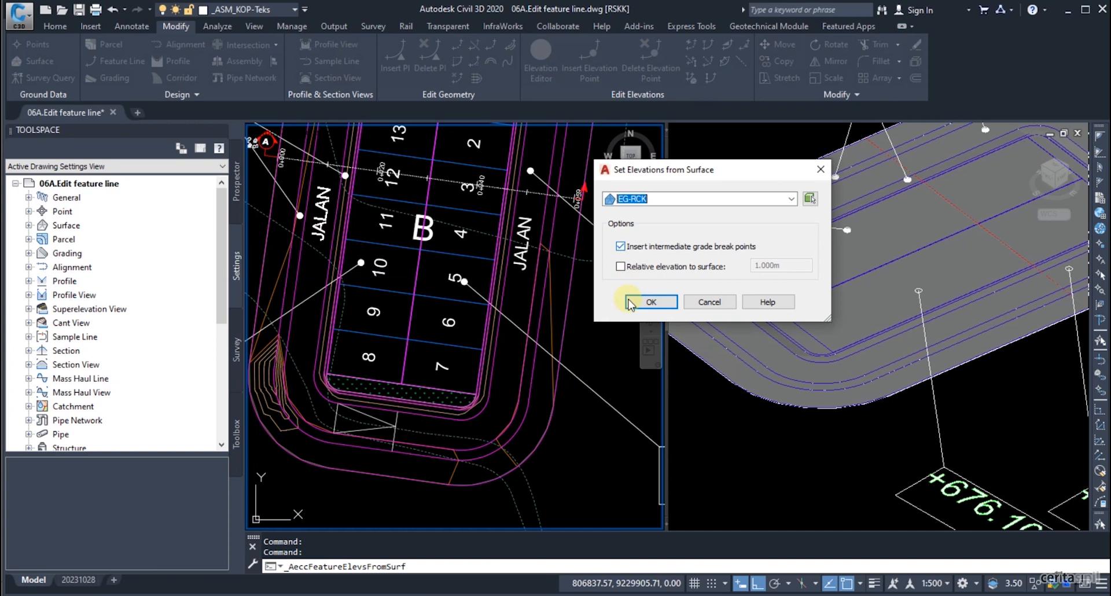
click(652, 301)
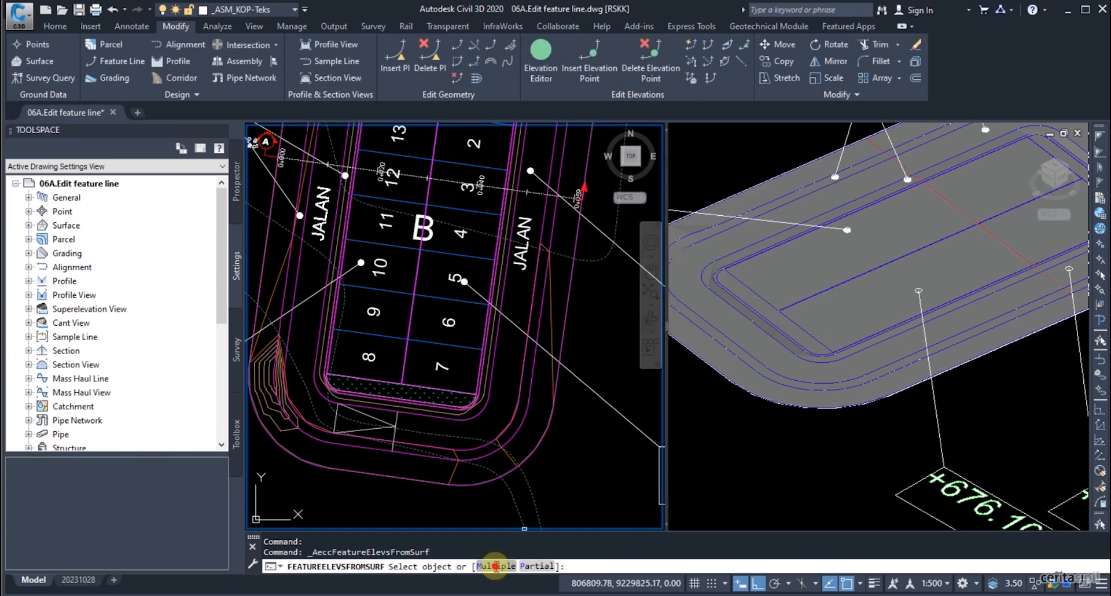
click(495, 566)
click(518, 433)
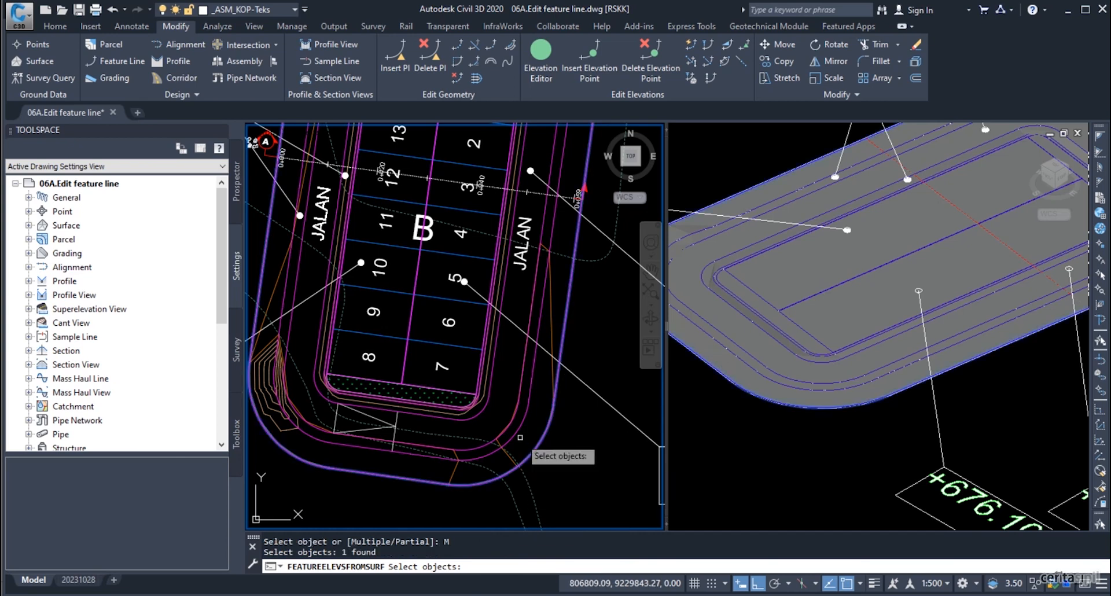
click(512, 423)
click(500, 410)
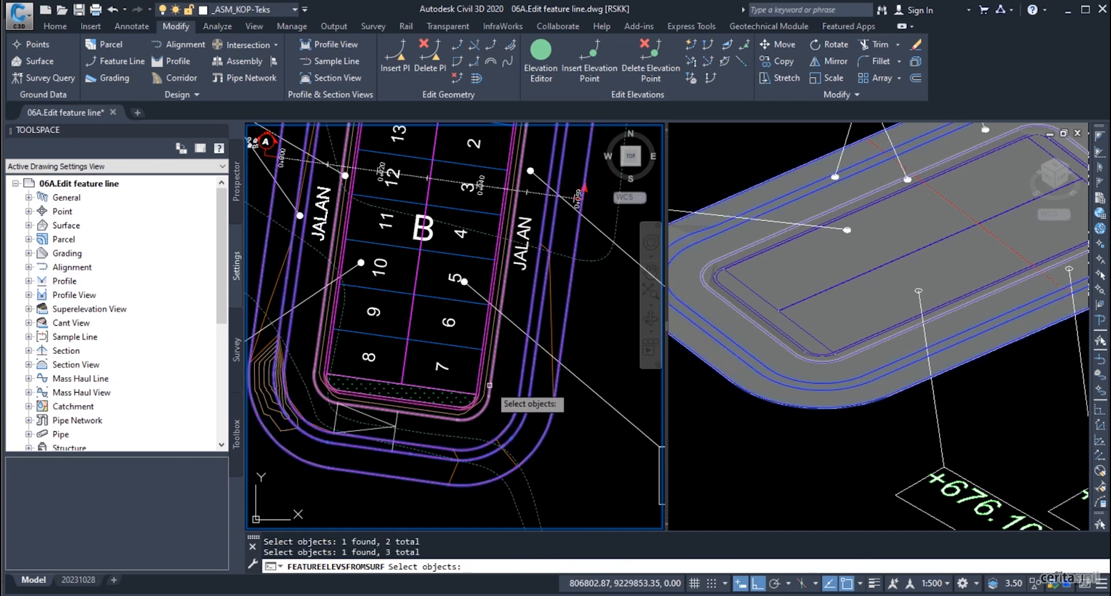
click(483, 383)
click(474, 389)
click(402, 387)
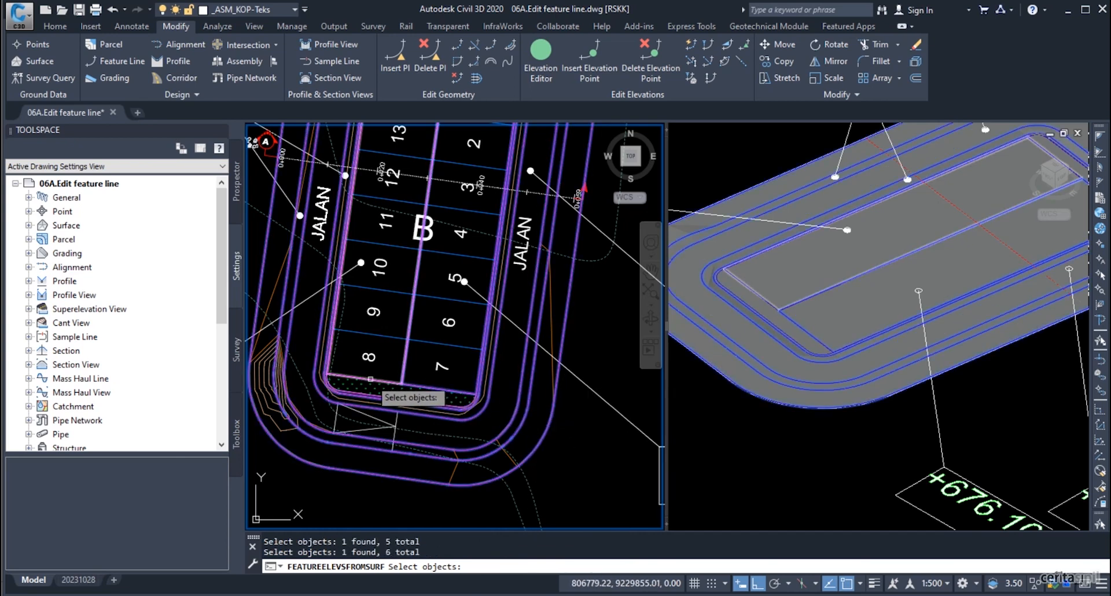
click(406, 394)
click(412, 400)
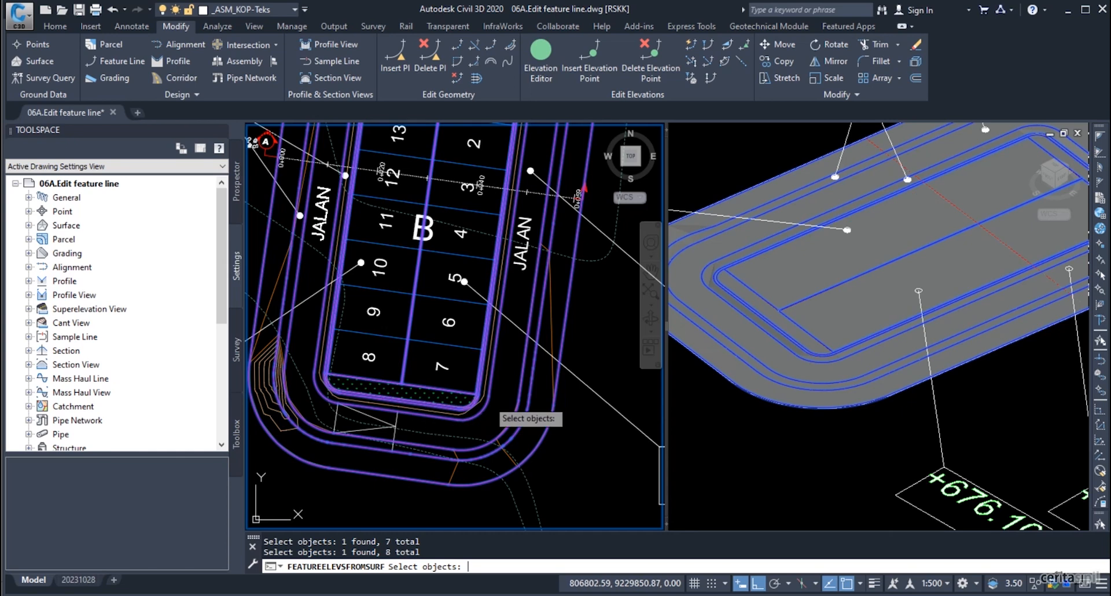
key(Return)
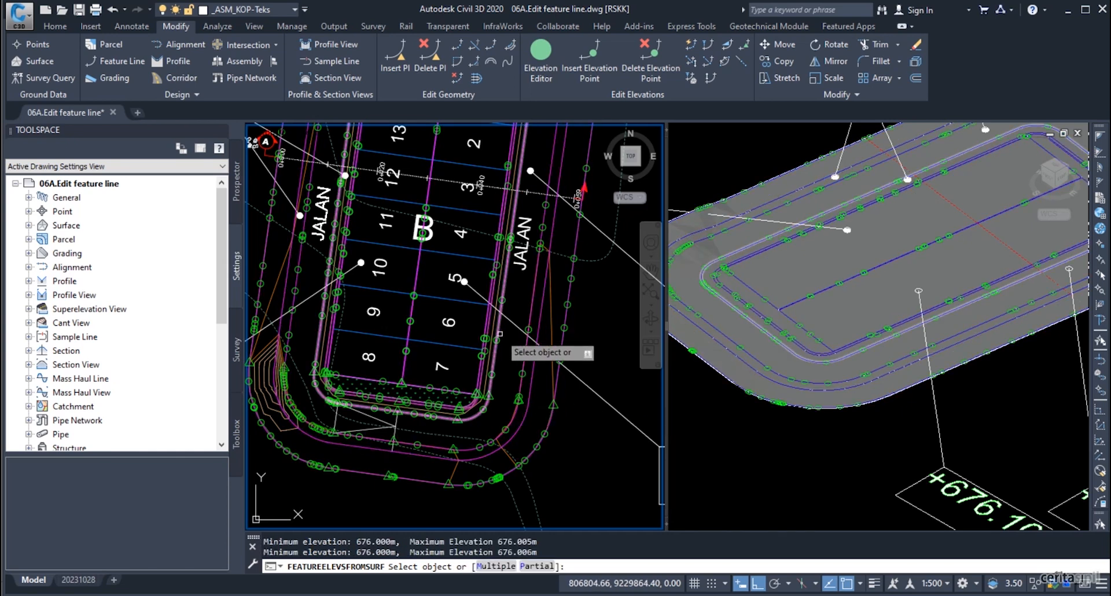
right_click(461, 315)
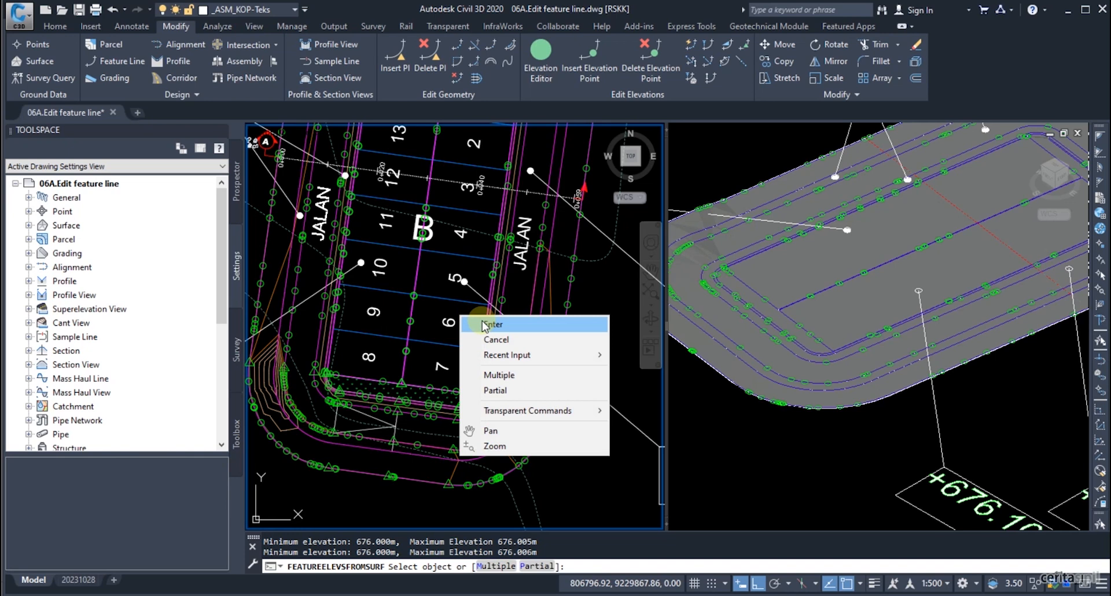
click(484, 325)
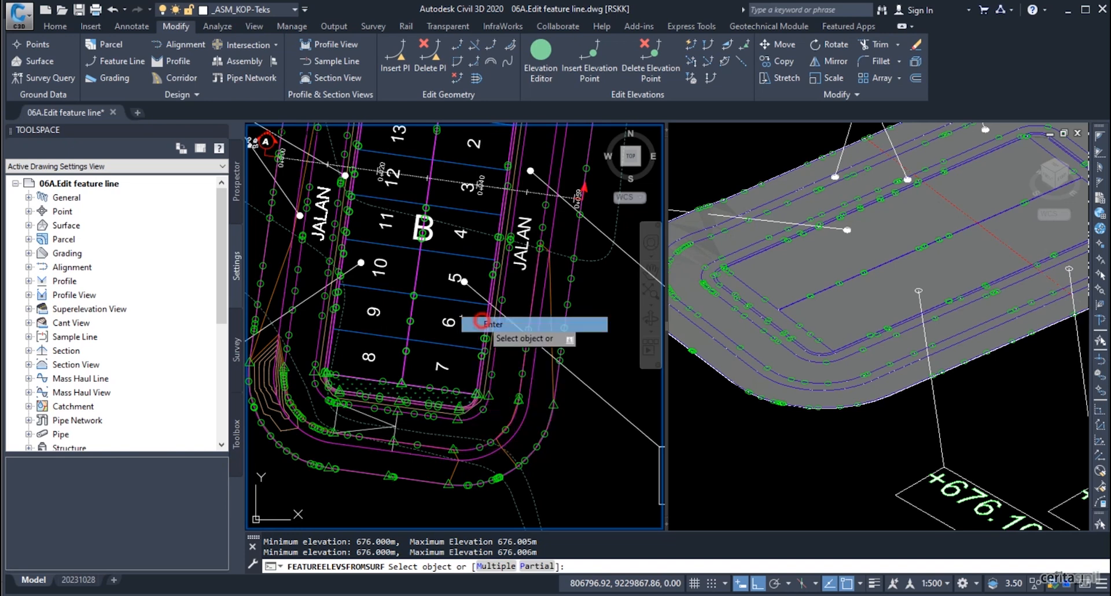
key(Escape)
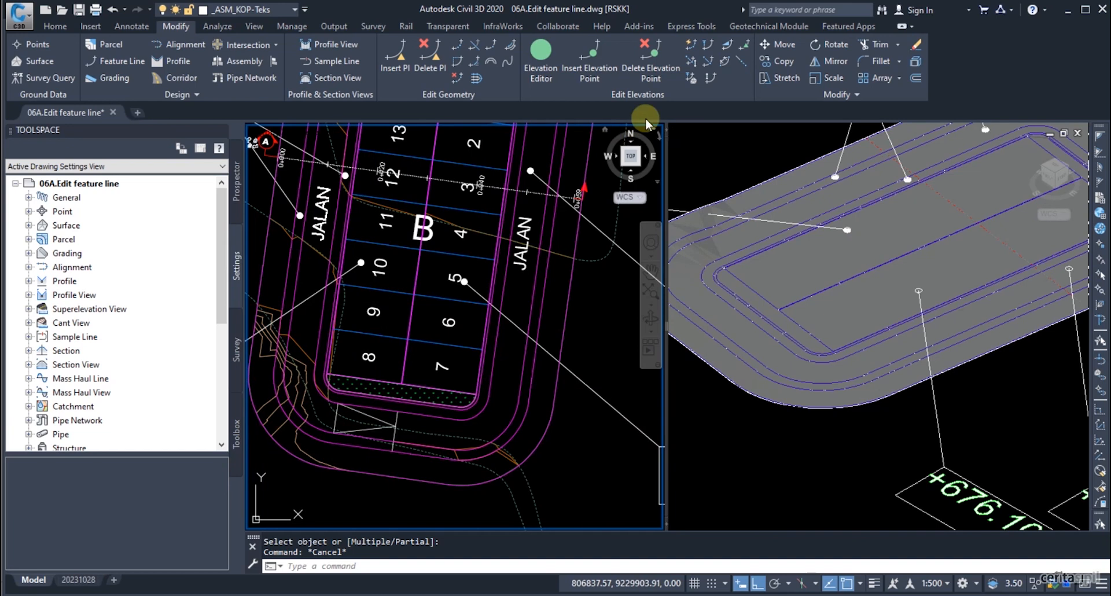
Use the Partial option to assign EG-RCK elevations with intermediate grade break points to the outer line from beside lot 5 to the bend below lot 7
click(691, 77)
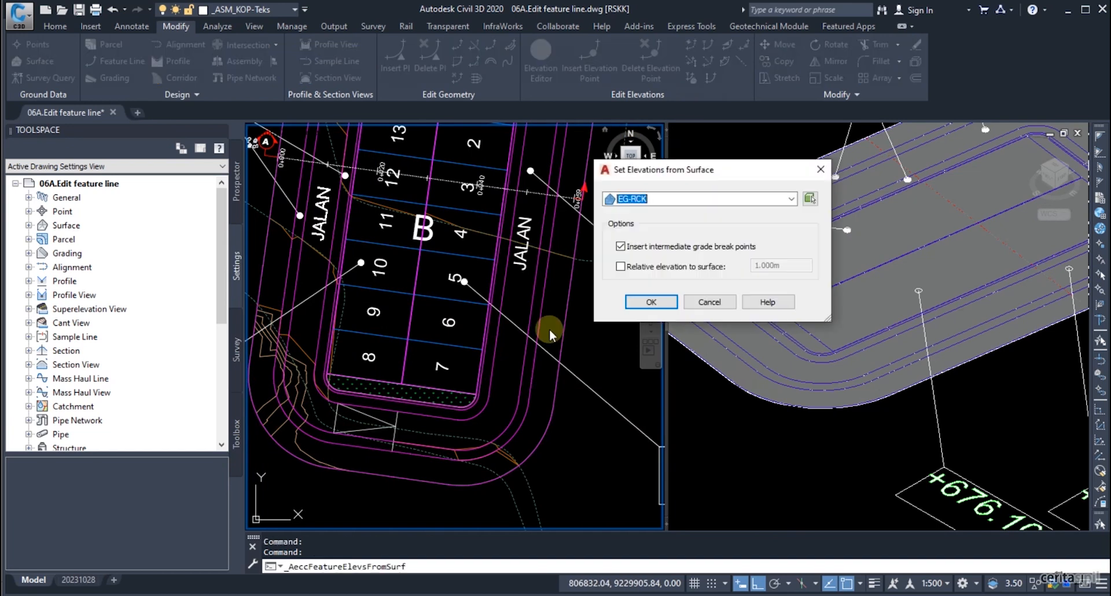
click(651, 302)
click(537, 567)
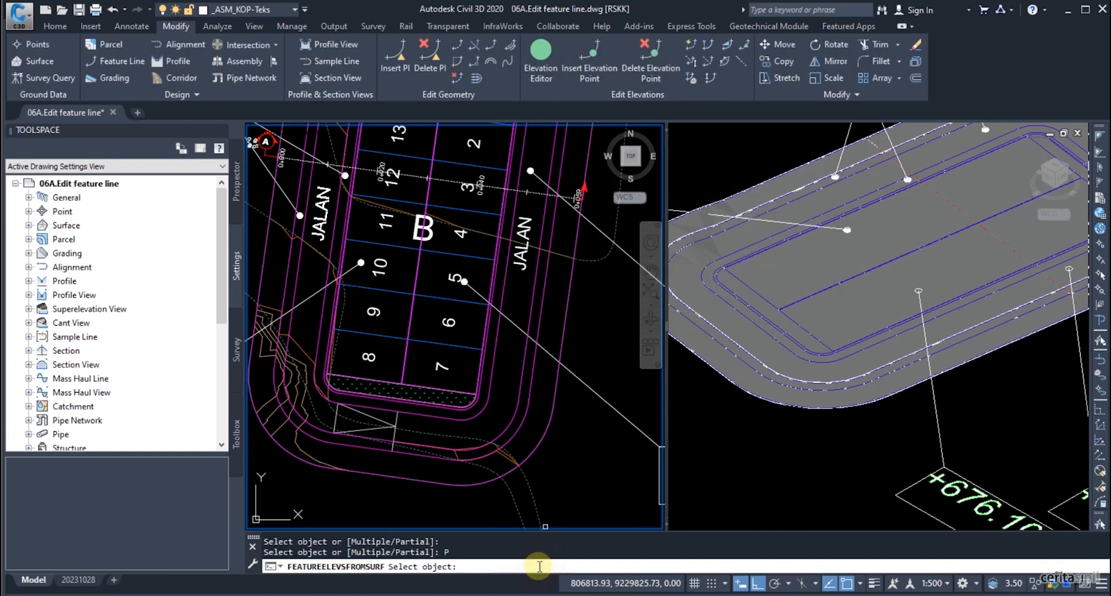
click(576, 238)
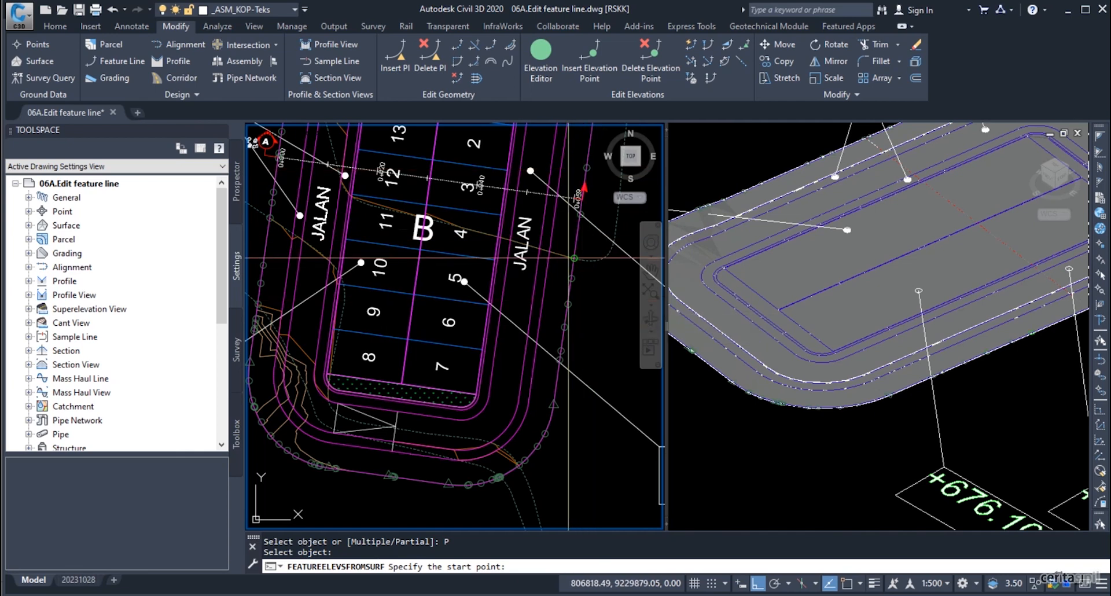
click(571, 278)
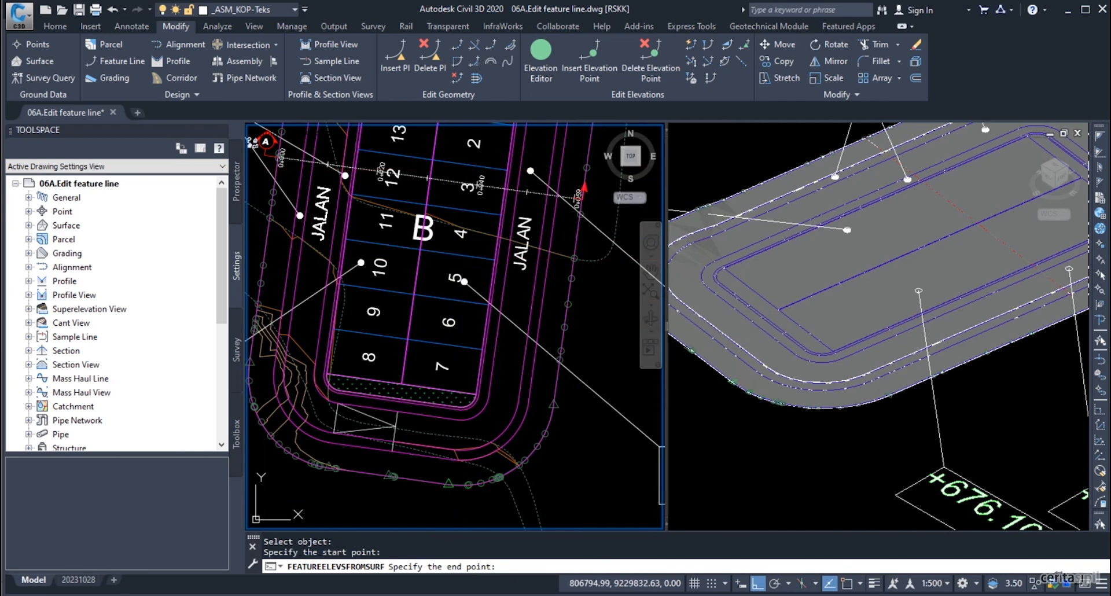
click(499, 478)
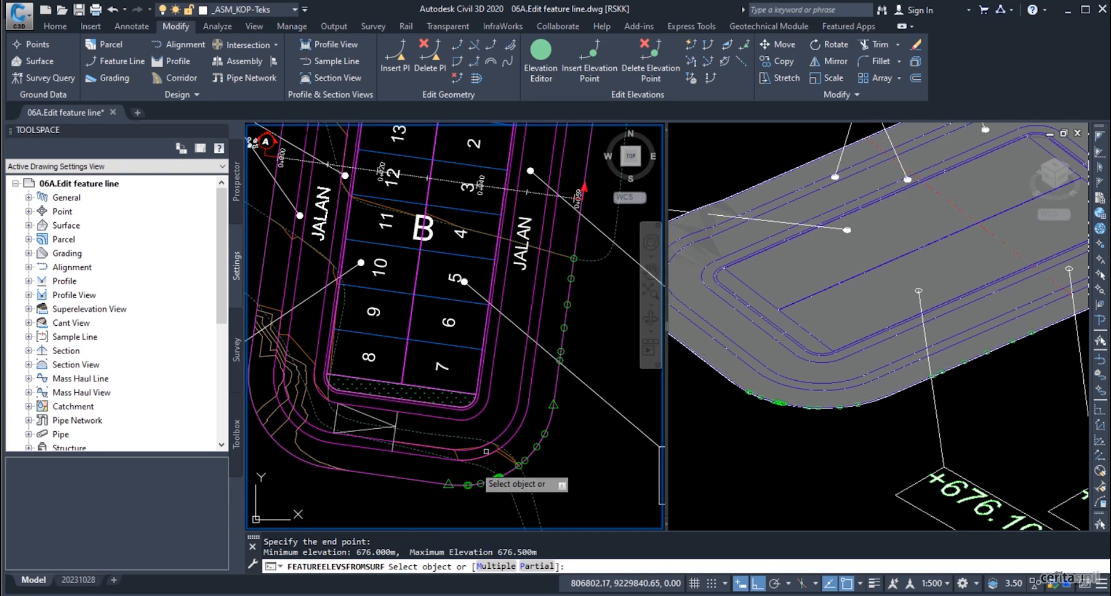
key(Return)
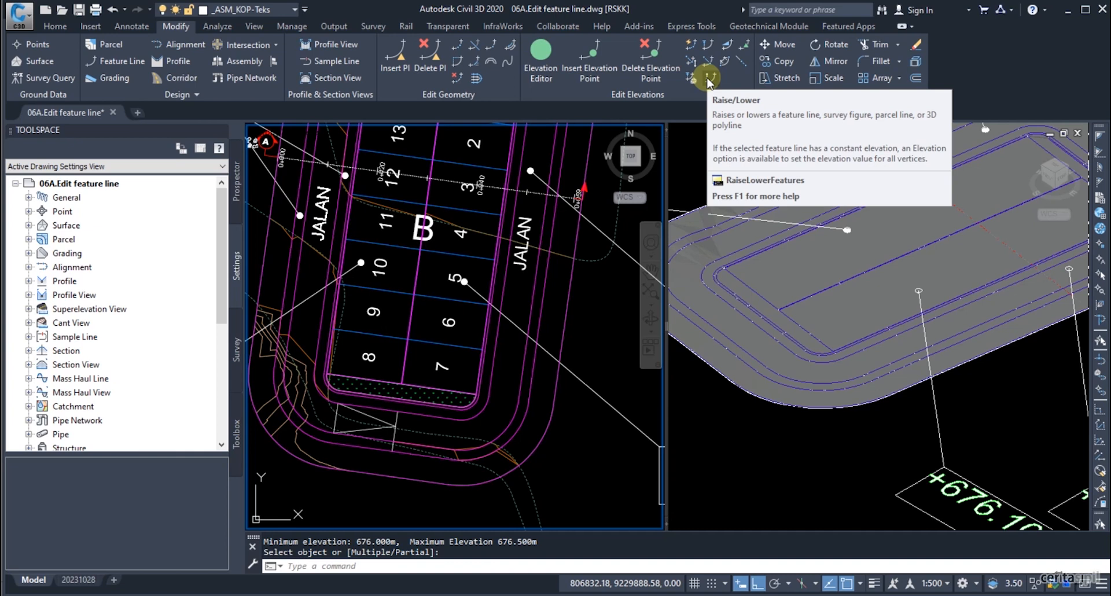
click(707, 80)
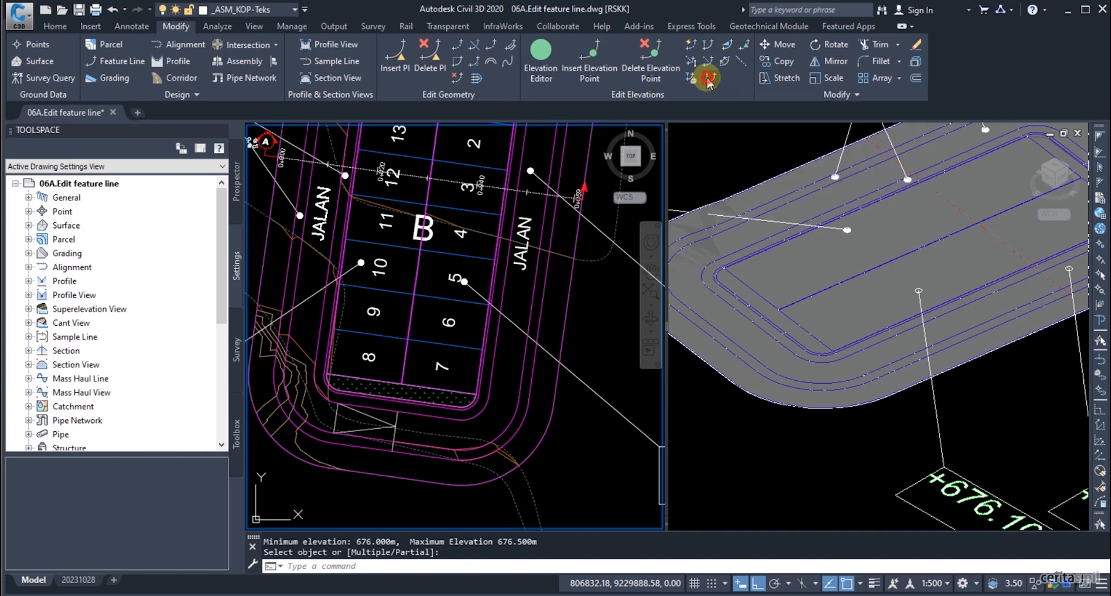
click(550, 413)
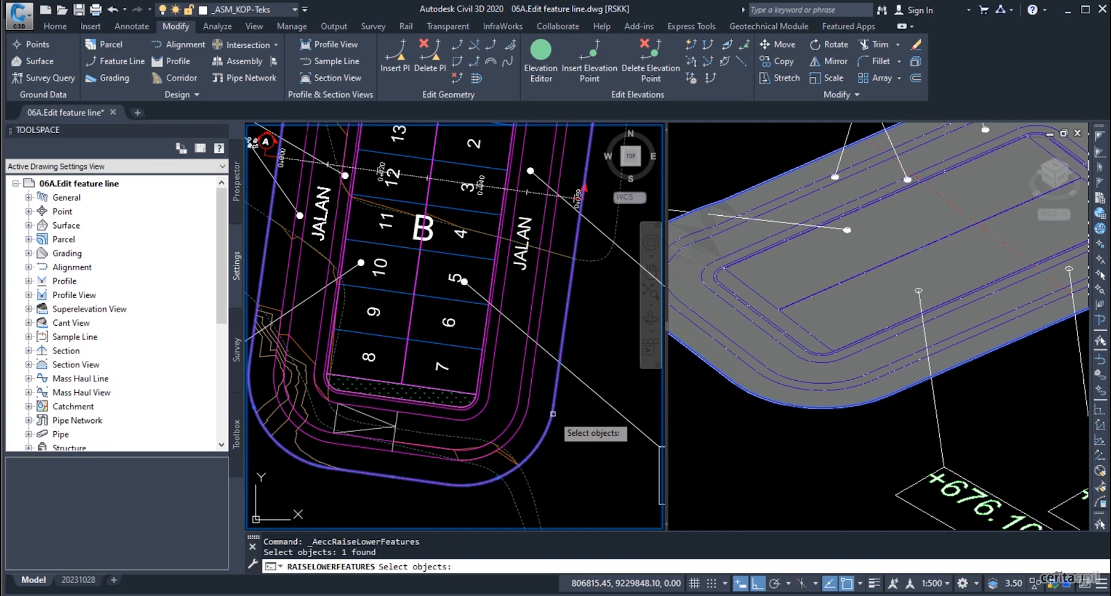
key(Return)
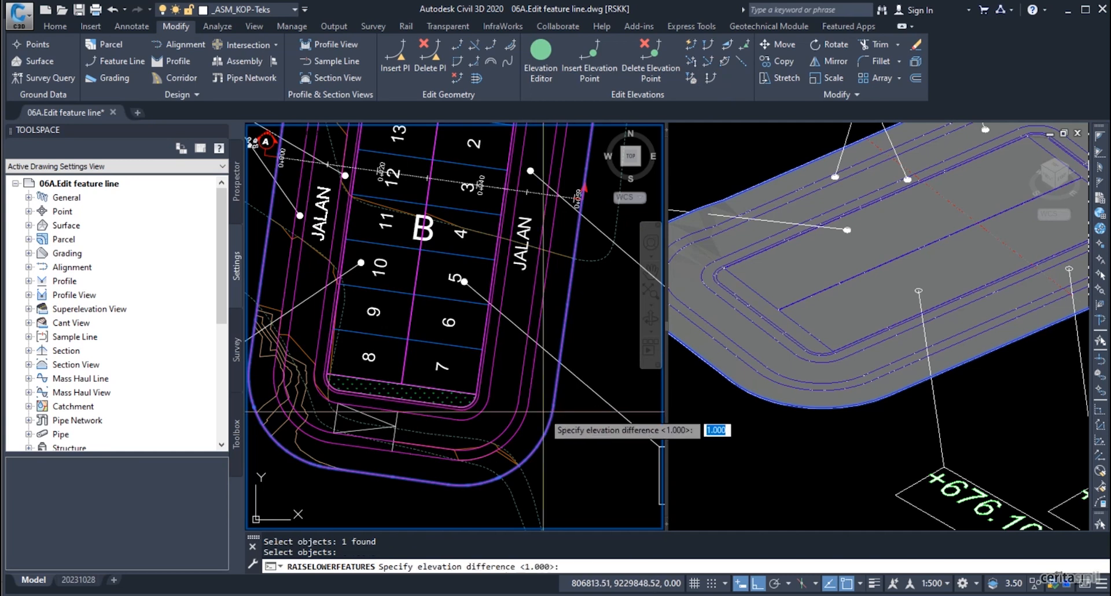
click(581, 567)
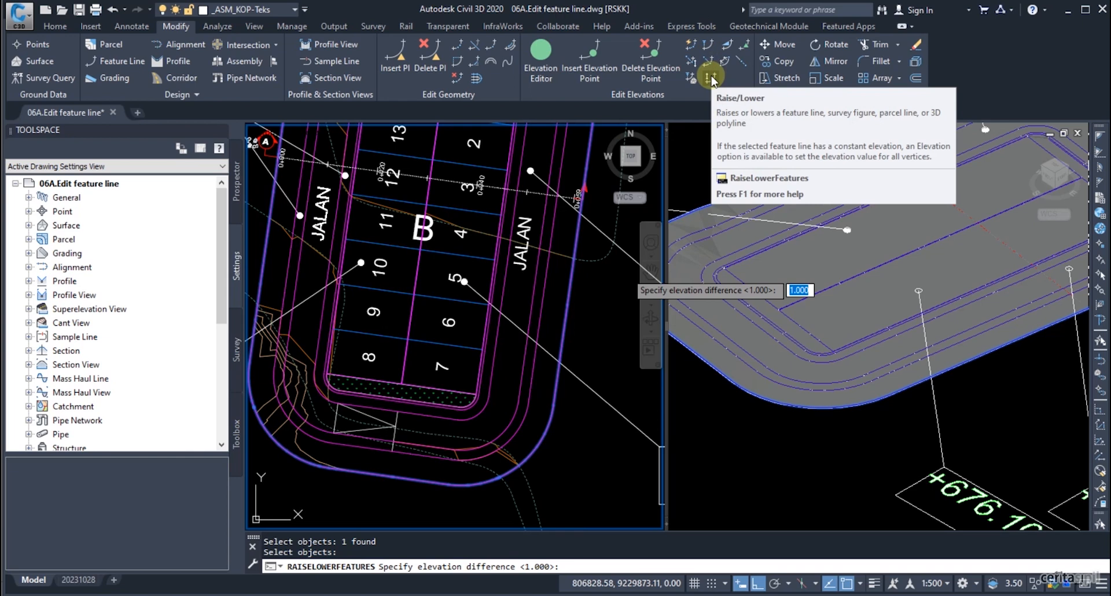
Raise the outermost feature line by 2 m using Raise/Lower
click(710, 79)
click(553, 408)
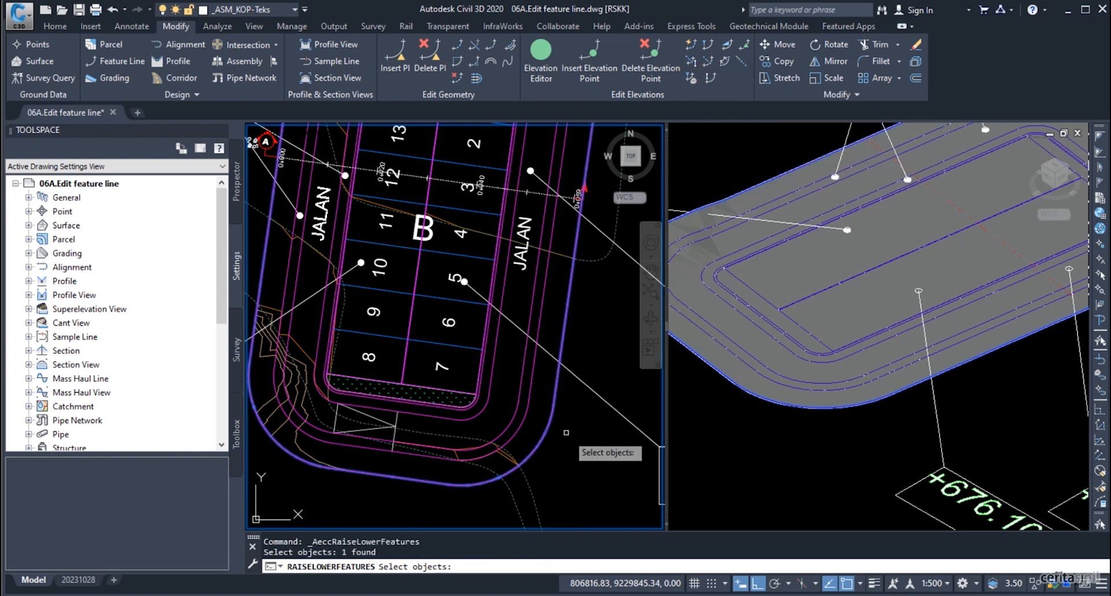
key(Return)
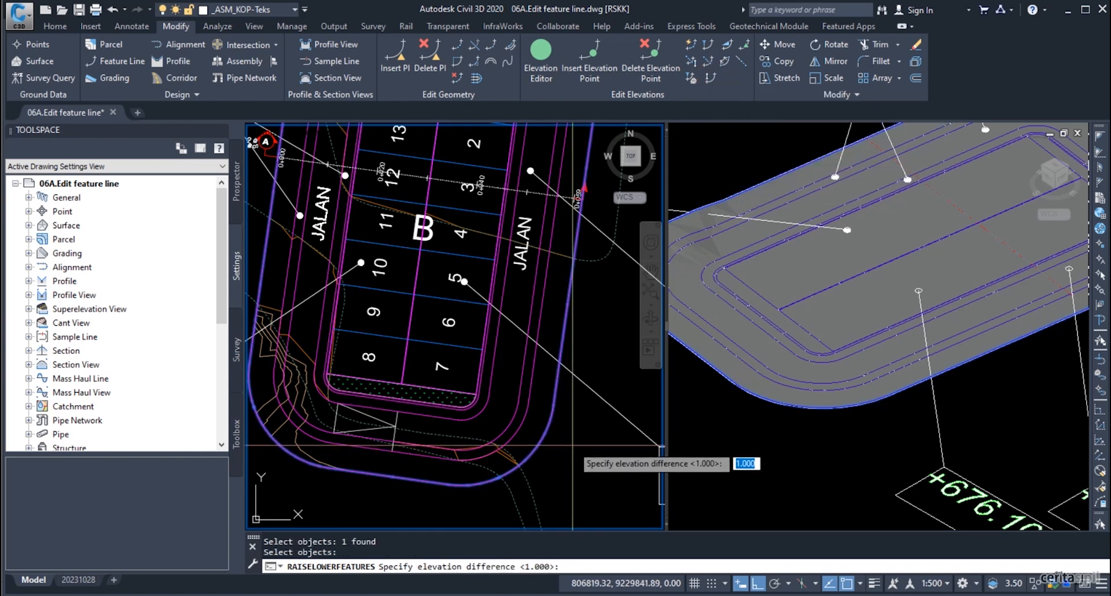
text(2)
key(Return)
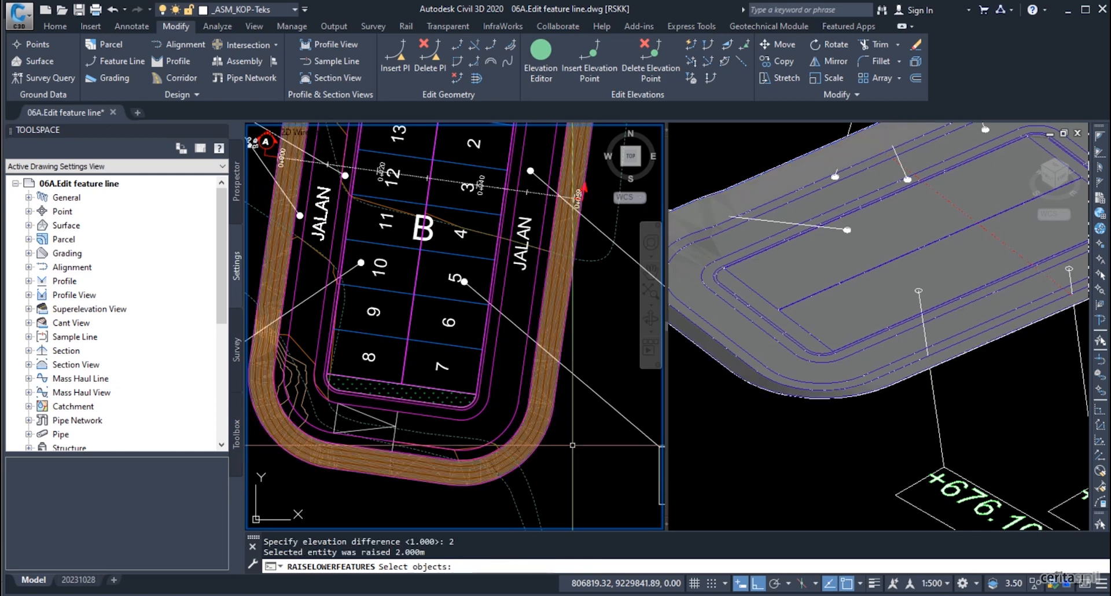
Lower the outermost feature line with Raise/Lower by entering an elevation difference of -2 m
click(708, 63)
click(578, 428)
key(Return)
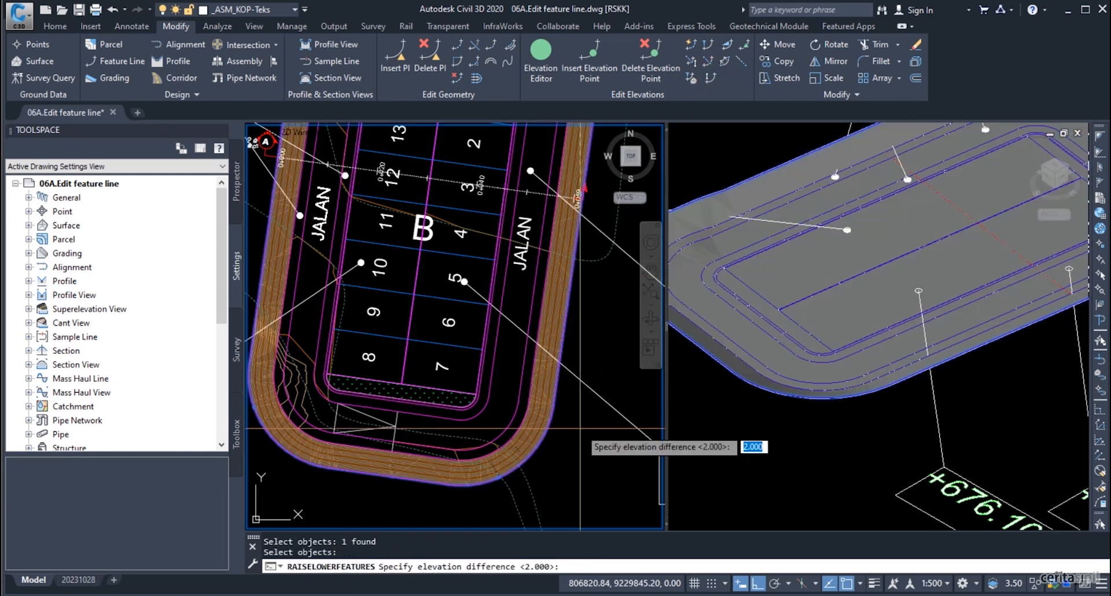
text(-2)
key(Return)
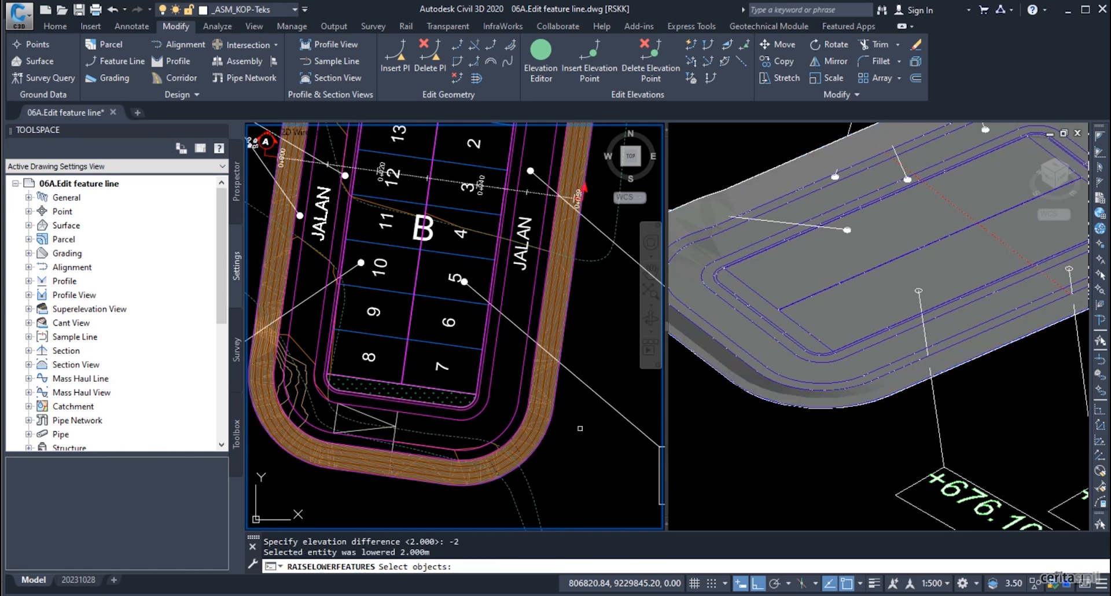